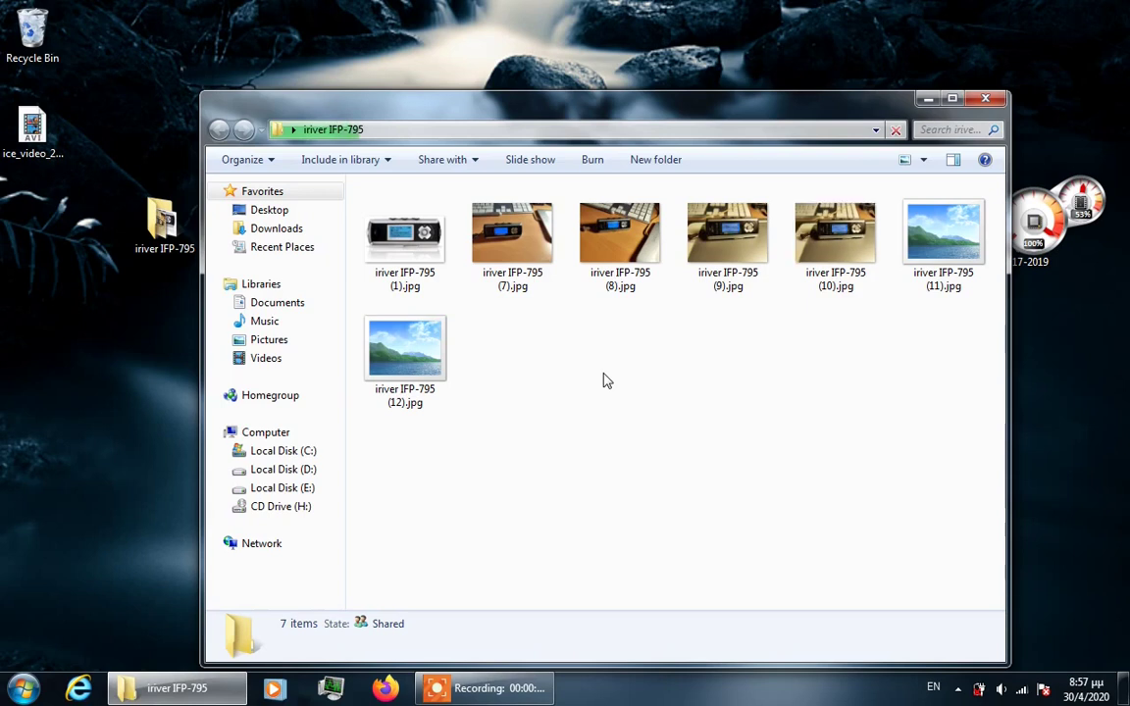
Display the photos in the iriver IFP-795 folder as extra large icons
right_click(605, 378)
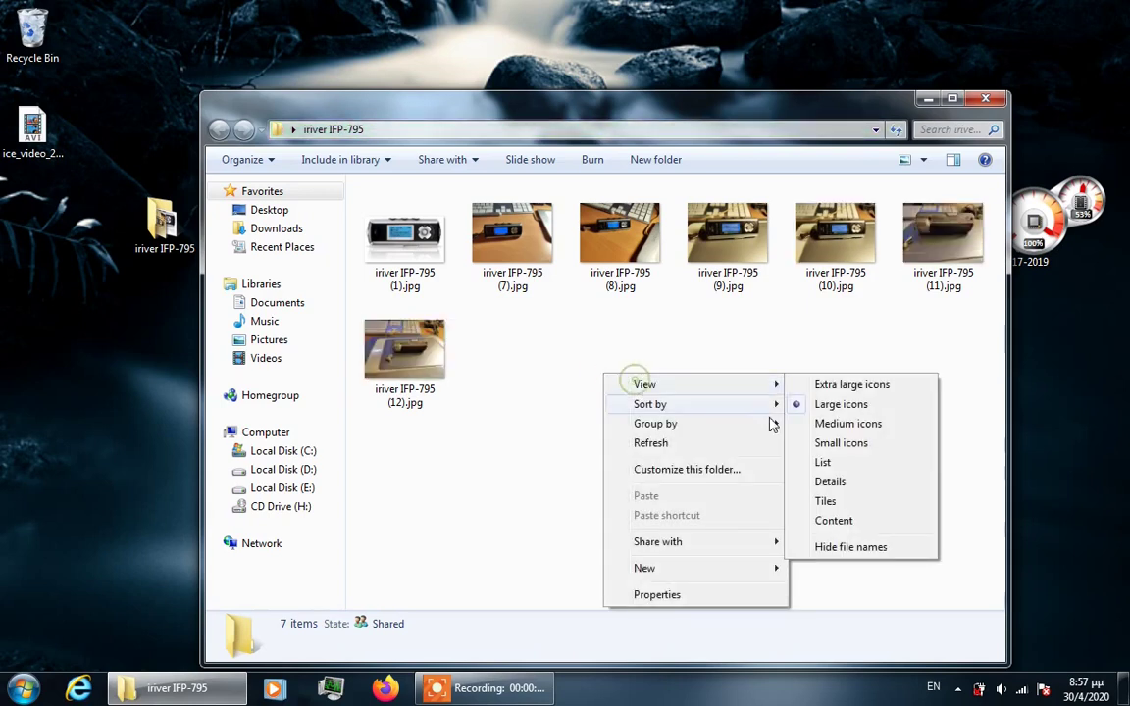
left_click(828, 385)
left_click(823, 393)
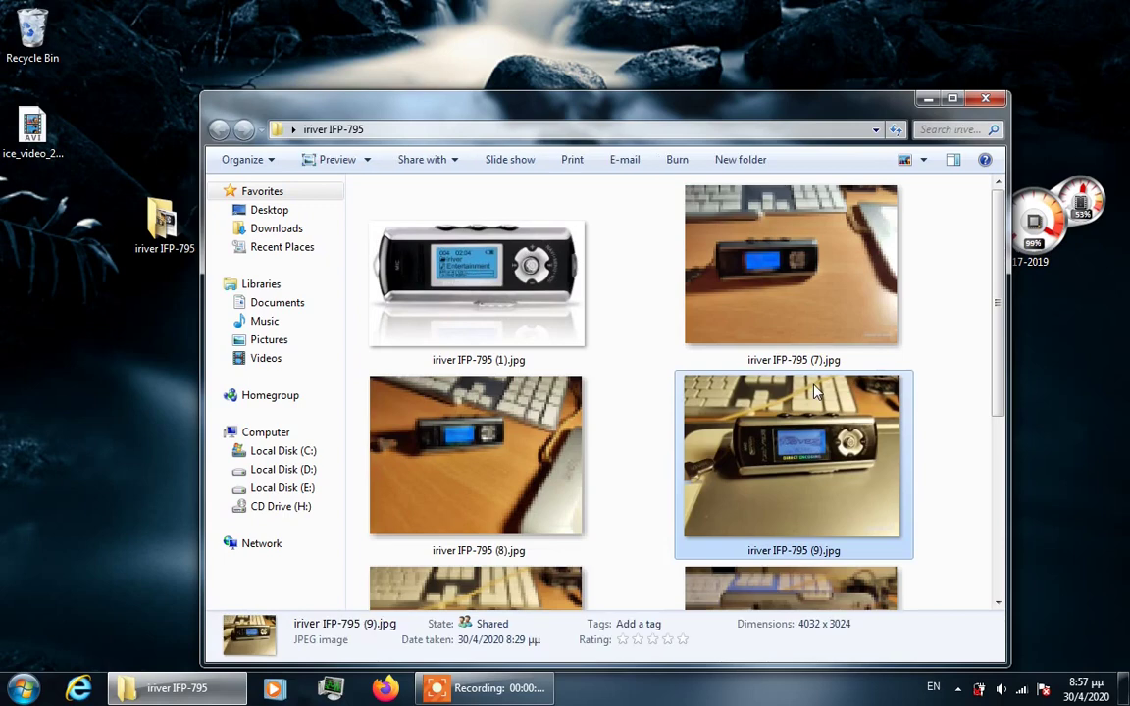
Open iriver IFP-795 (1).jpg, advance to iriver IFP-795 (7).jpg and enlarge it to examine the player's screen
left_click(501, 282)
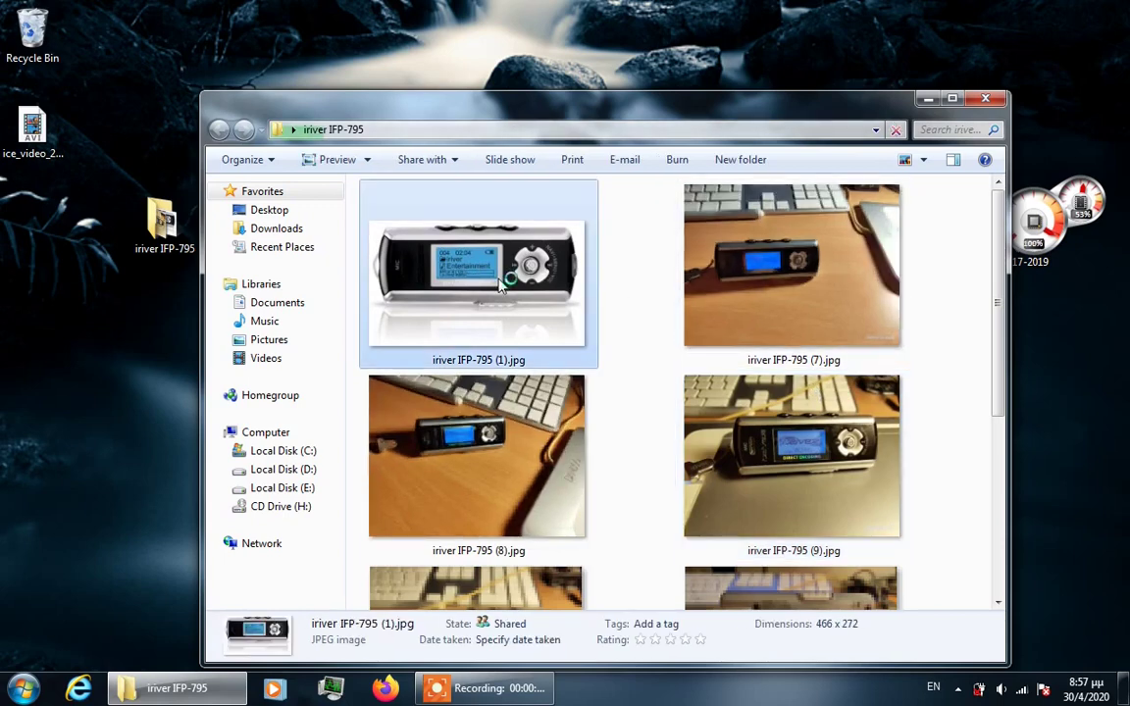
double_click(500, 284)
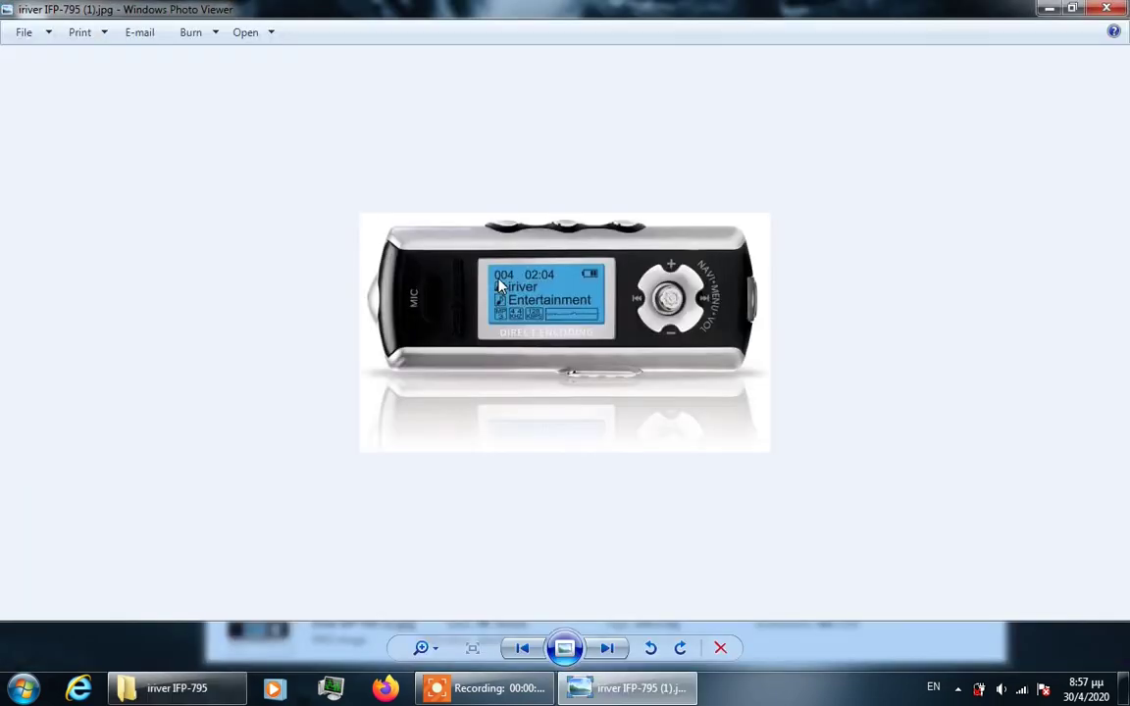
key("Right")
key("Right")
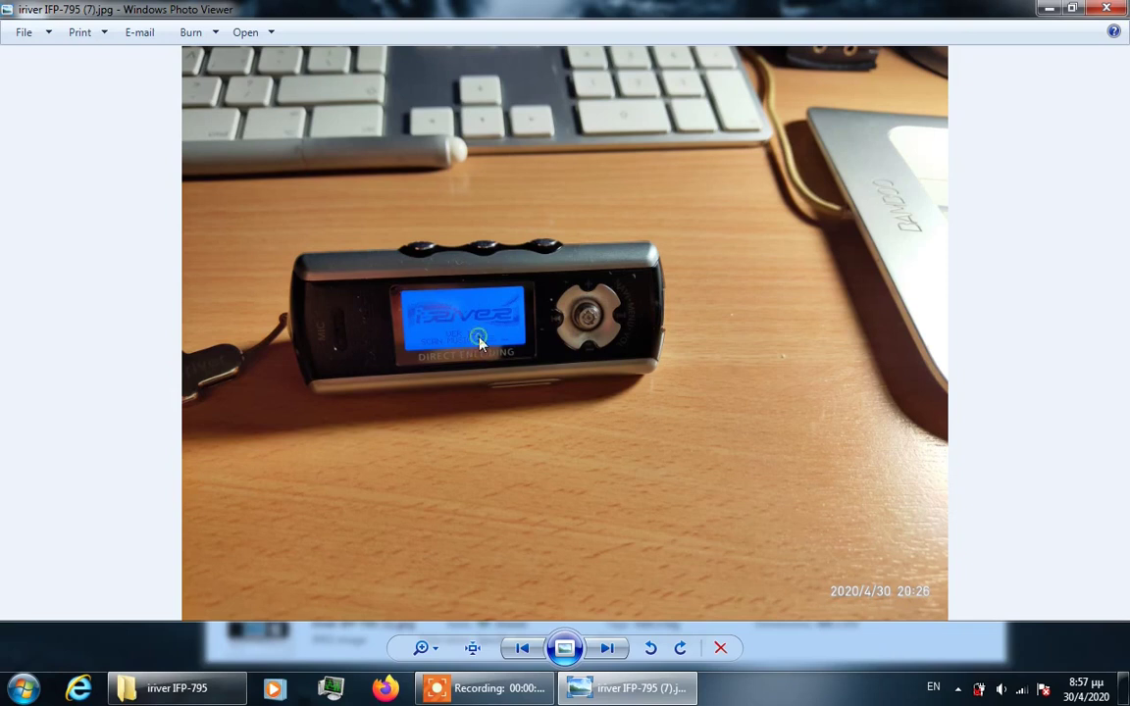
left_click(438, 649)
mouse_move(439, 651)
left_mouse_down()
mouse_move(438, 628)
mouse_move(441, 642)
left_mouse_up()
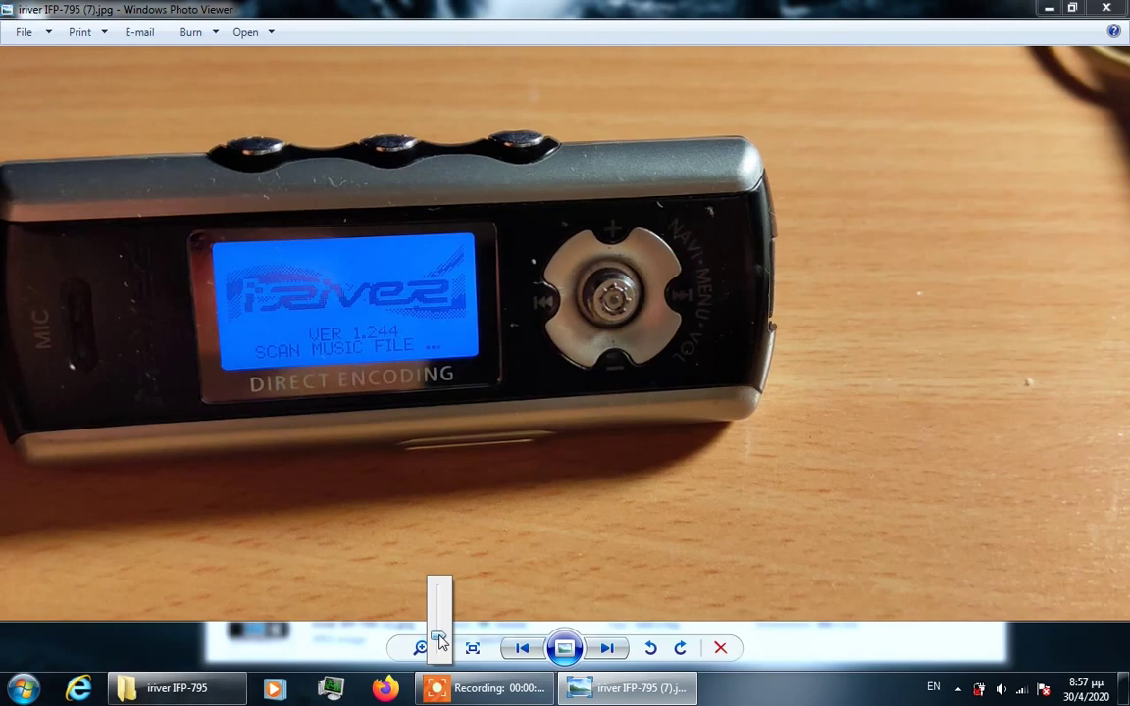
left_click_drag(439, 638, 439, 639)
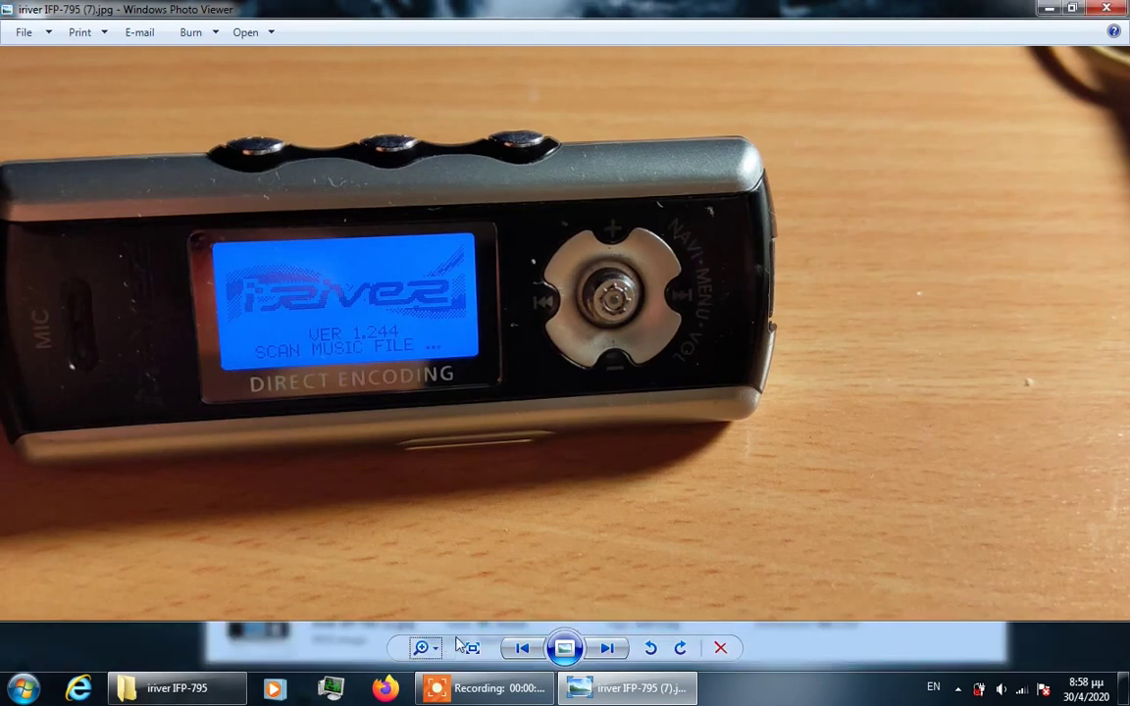
Advance to iriver IFP-795 (9).jpg and enlarge it slightly to examine the front of the player
left_click(606, 648)
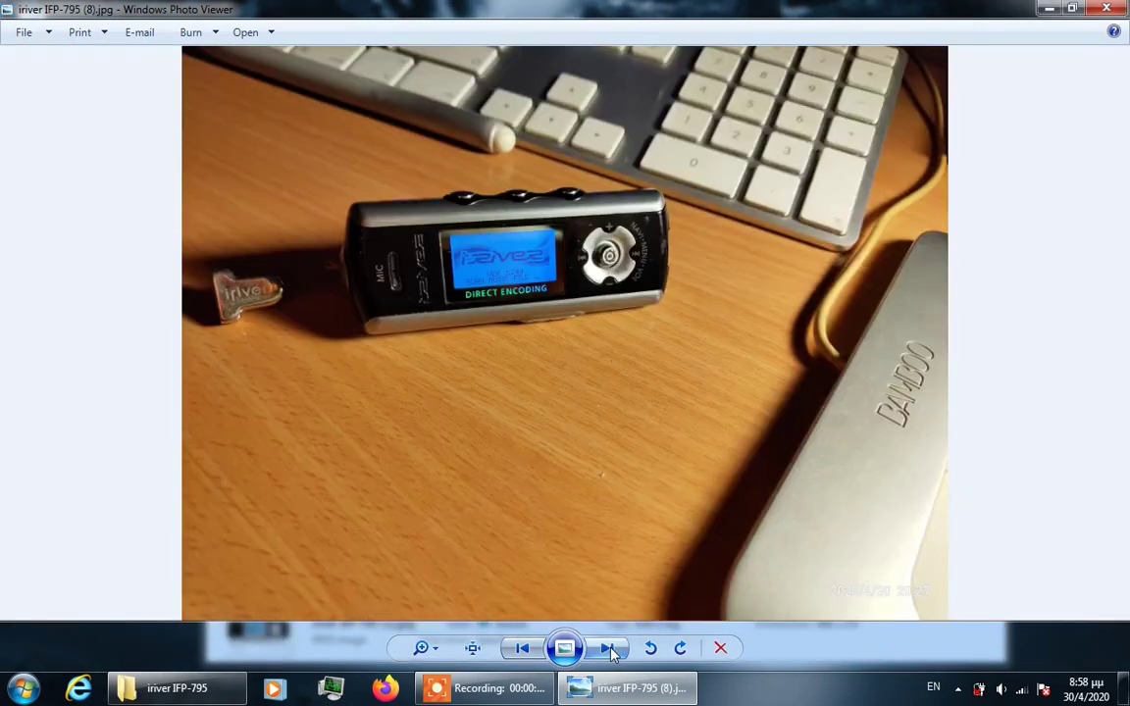
left_click(607, 648)
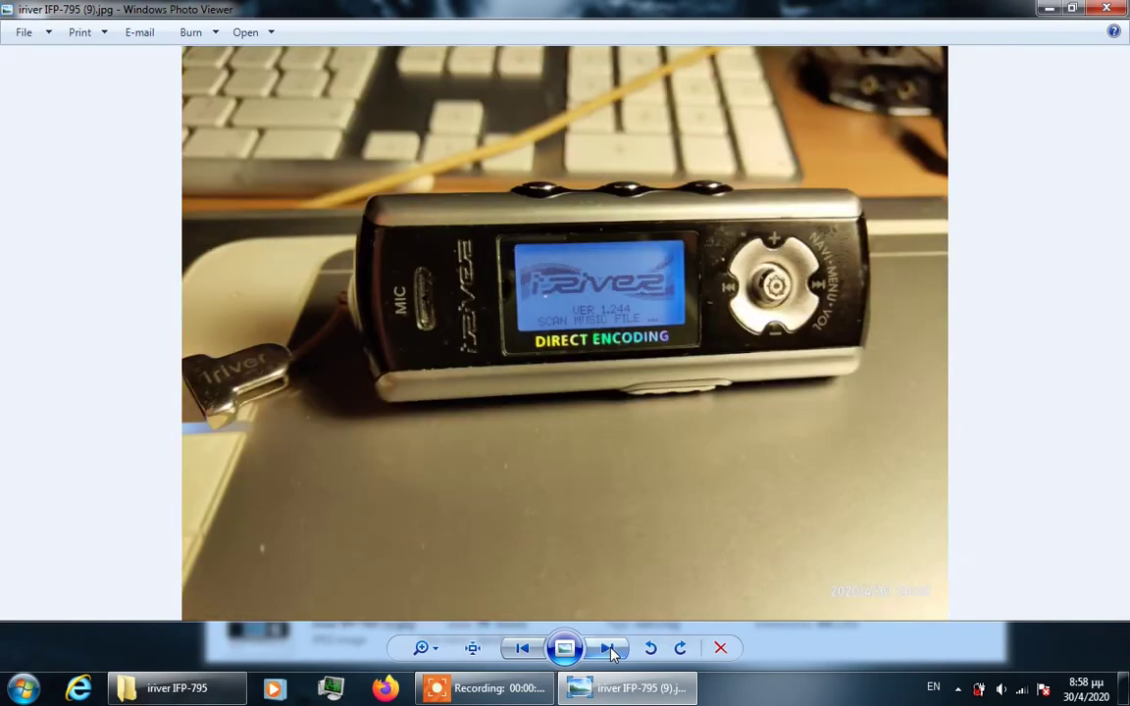
left_click(432, 651)
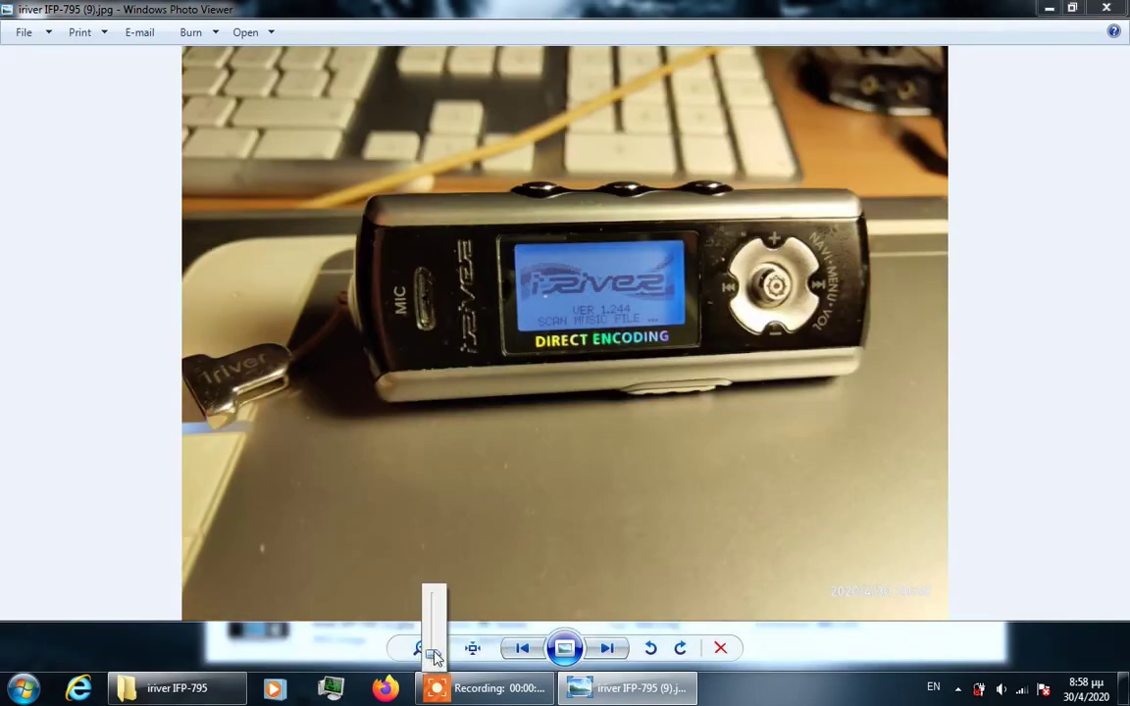
mouse_move(435, 663)
left_mouse_down()
mouse_move(436, 644)
mouse_move(435, 664)
left_mouse_up()
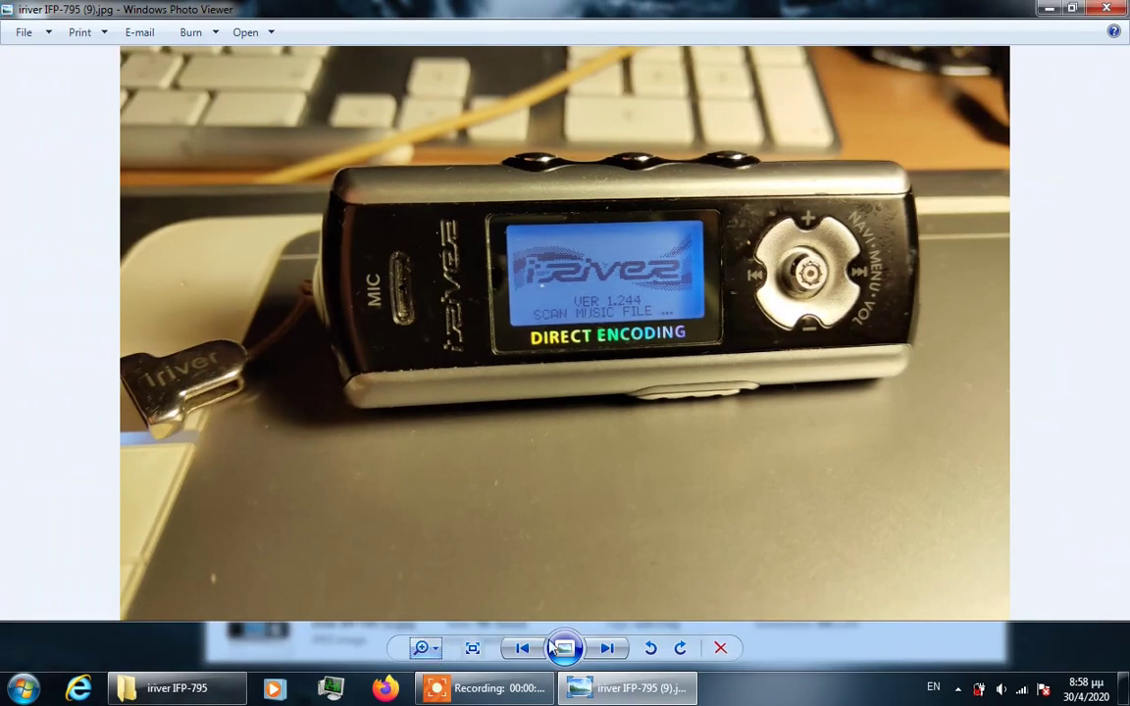
Advance to iriver IFP-795 (11).jpg and enlarge it to read the label on the back of the player
left_click(607, 648)
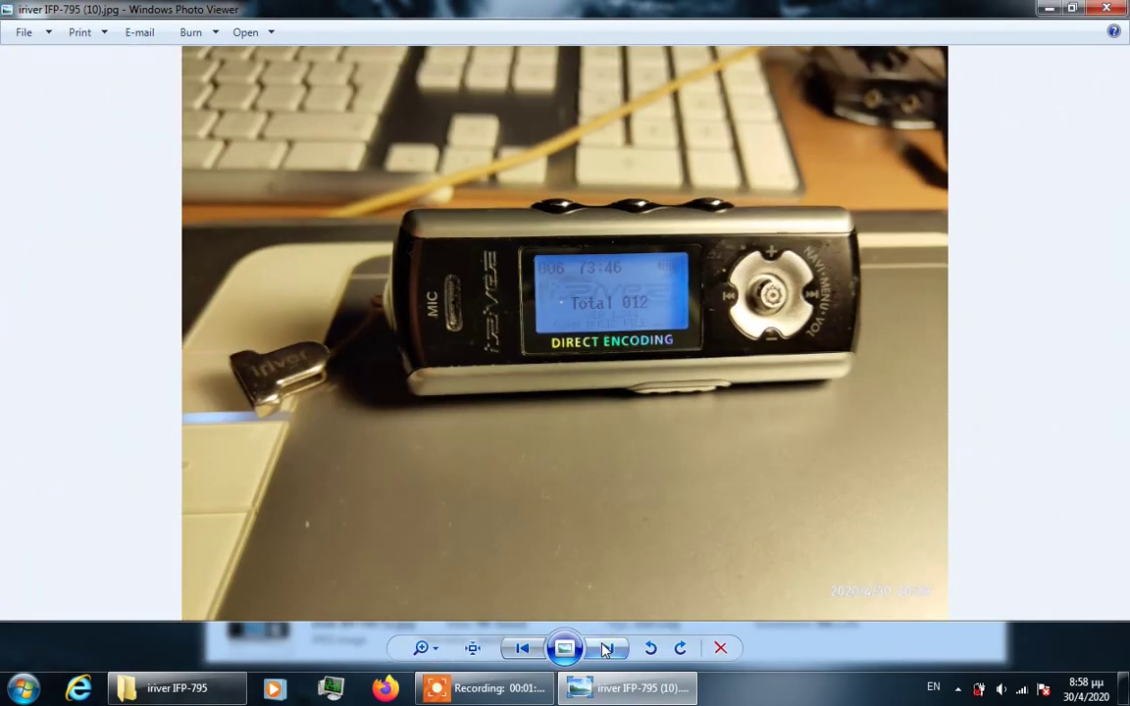
left_click(607, 649)
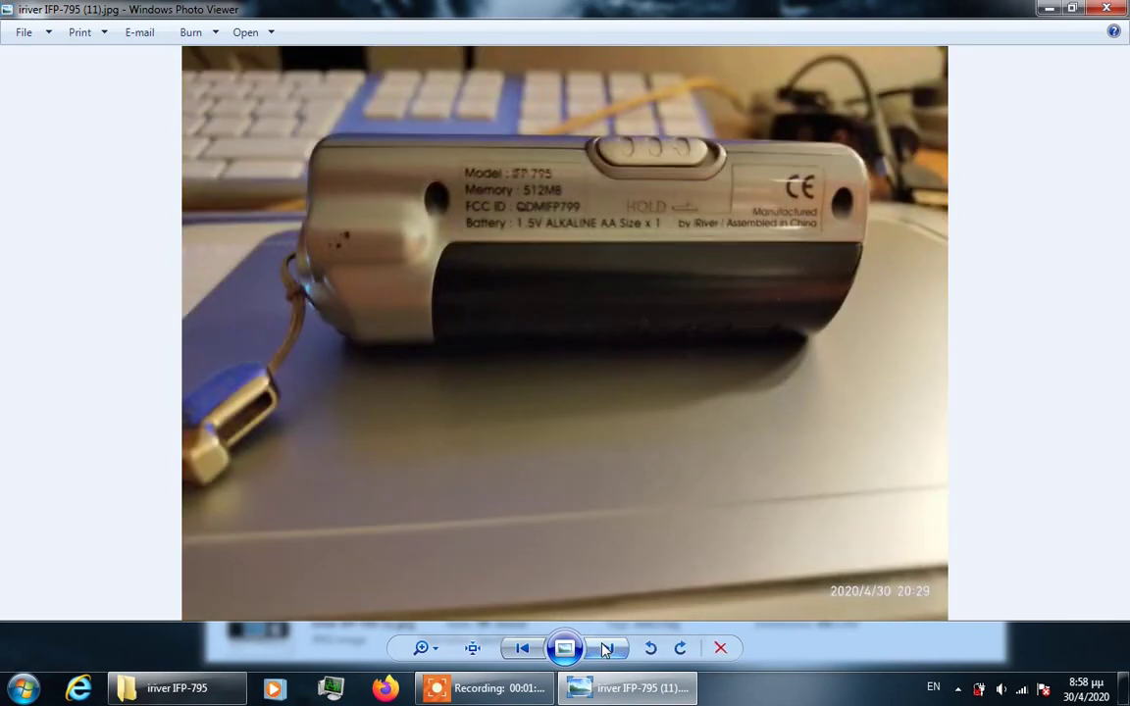
left_click(430, 649)
left_click_drag(438, 655, 440, 646)
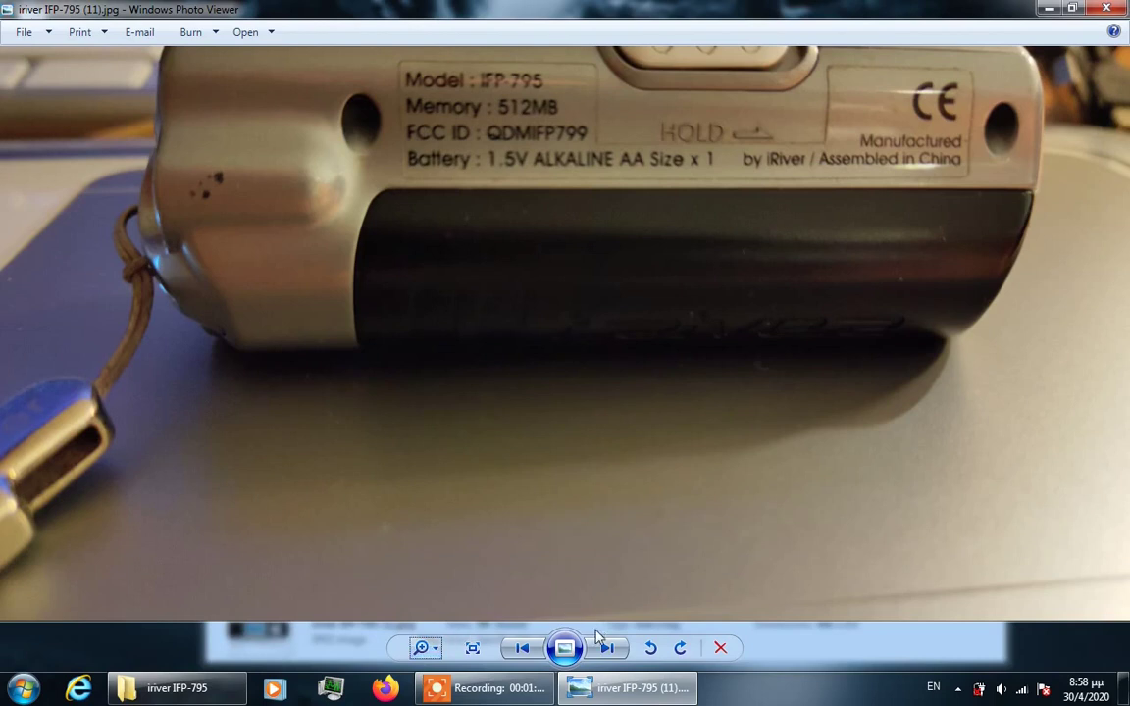
Show iriver IFP-795 (12).jpg and enlarge it to examine the model, memory and battery details
key("Right")
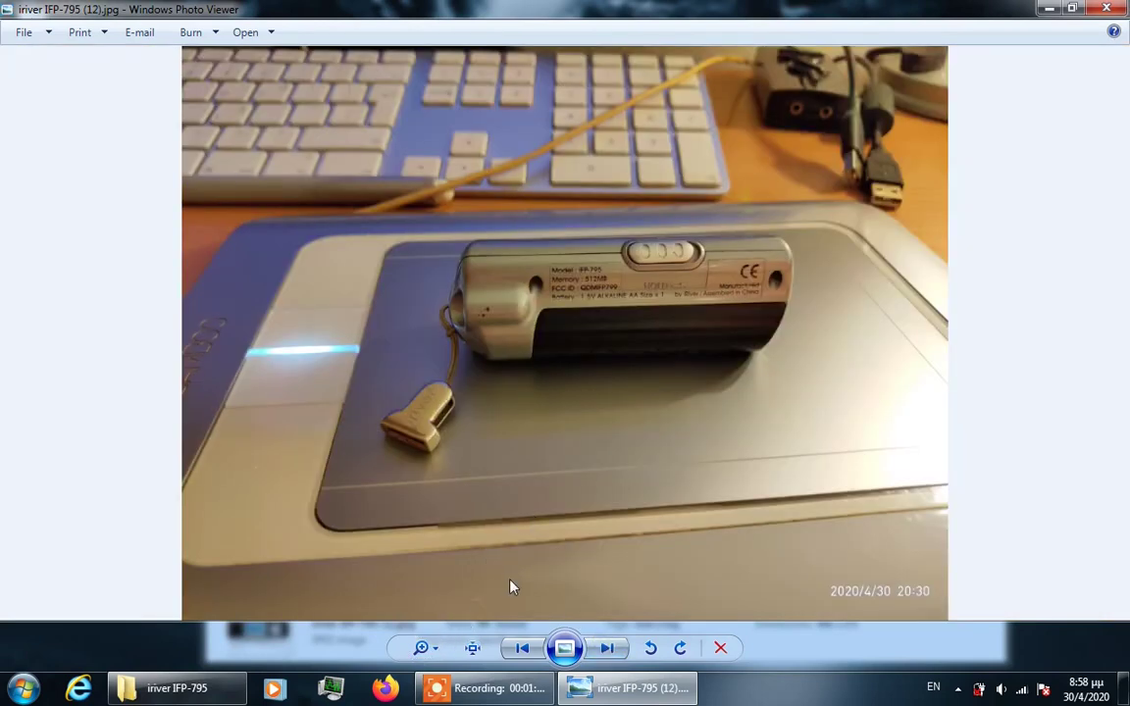
left_click(440, 652)
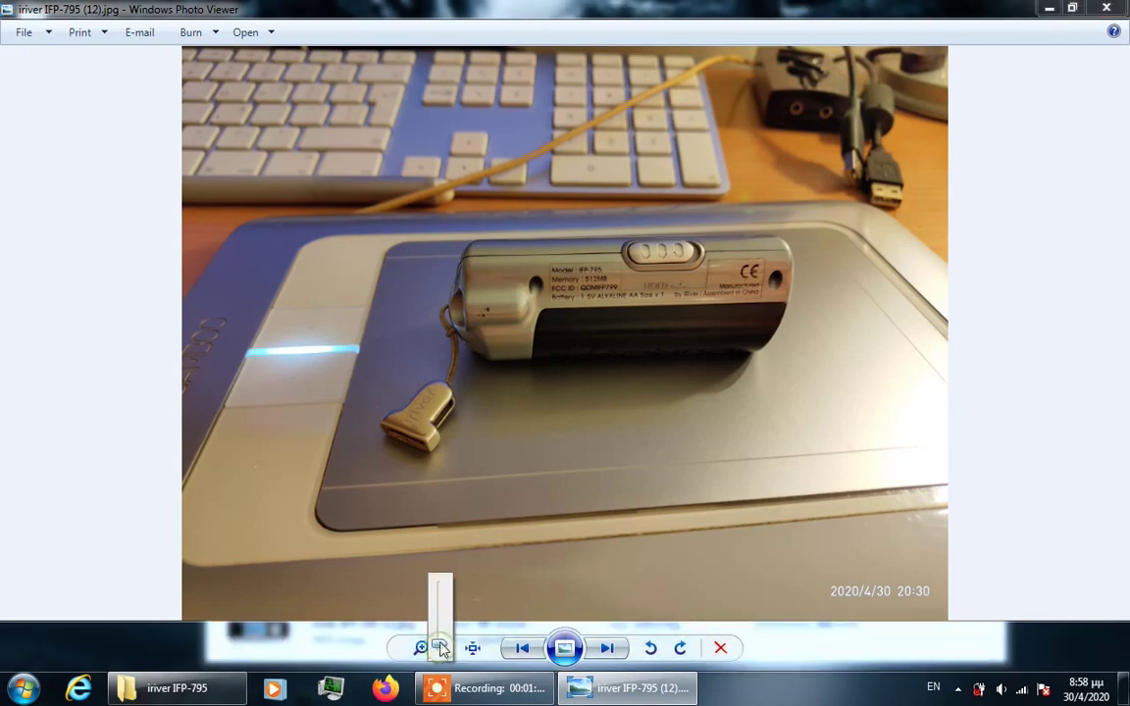
left_click_drag(440, 651, 443, 640)
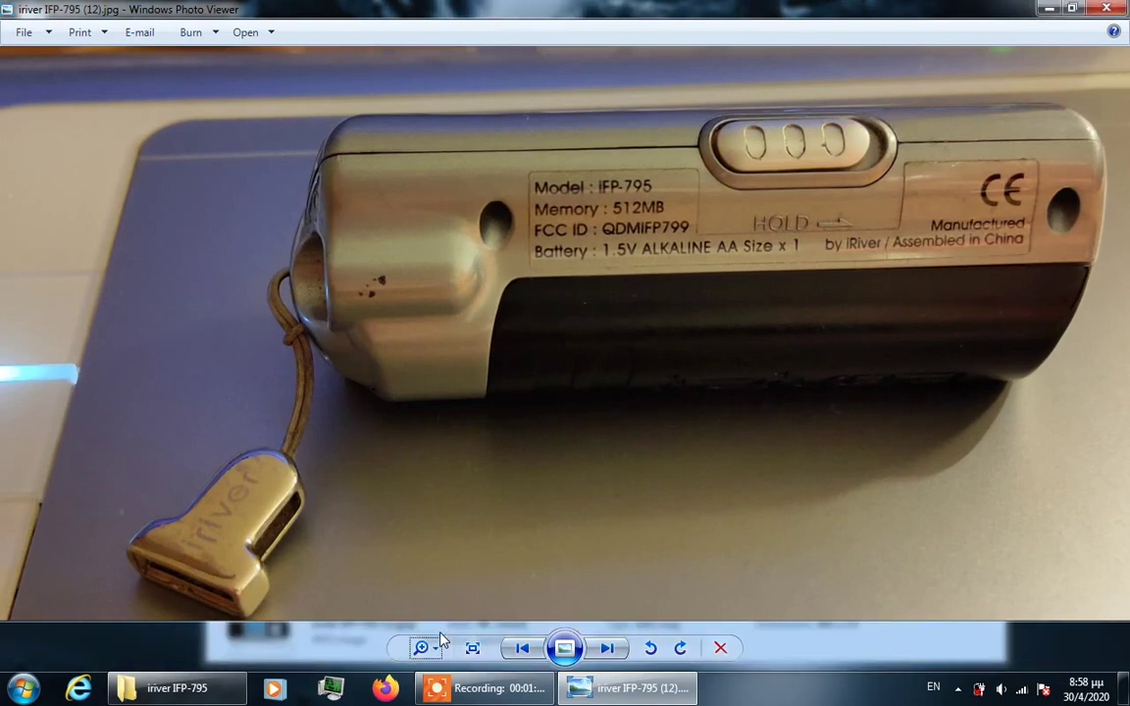
Leave the last photo and close both the photo viewer and the iriver IFP-795 folder
left_click(607, 651)
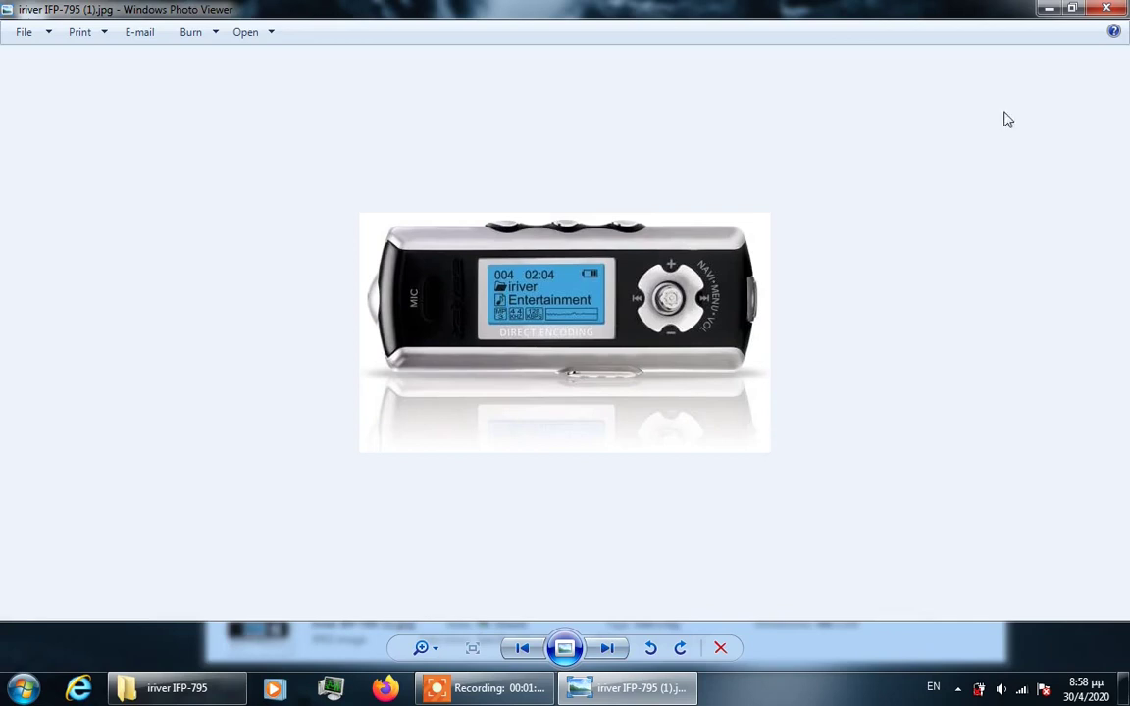
left_click(1104, 12)
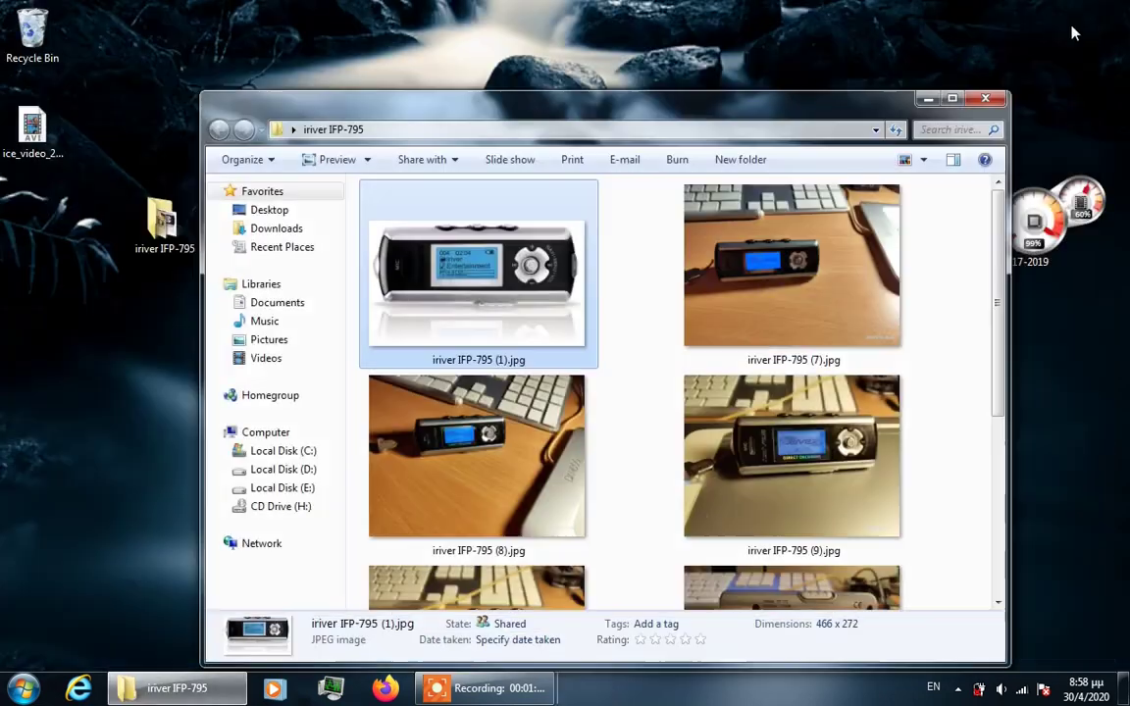
left_click(985, 101)
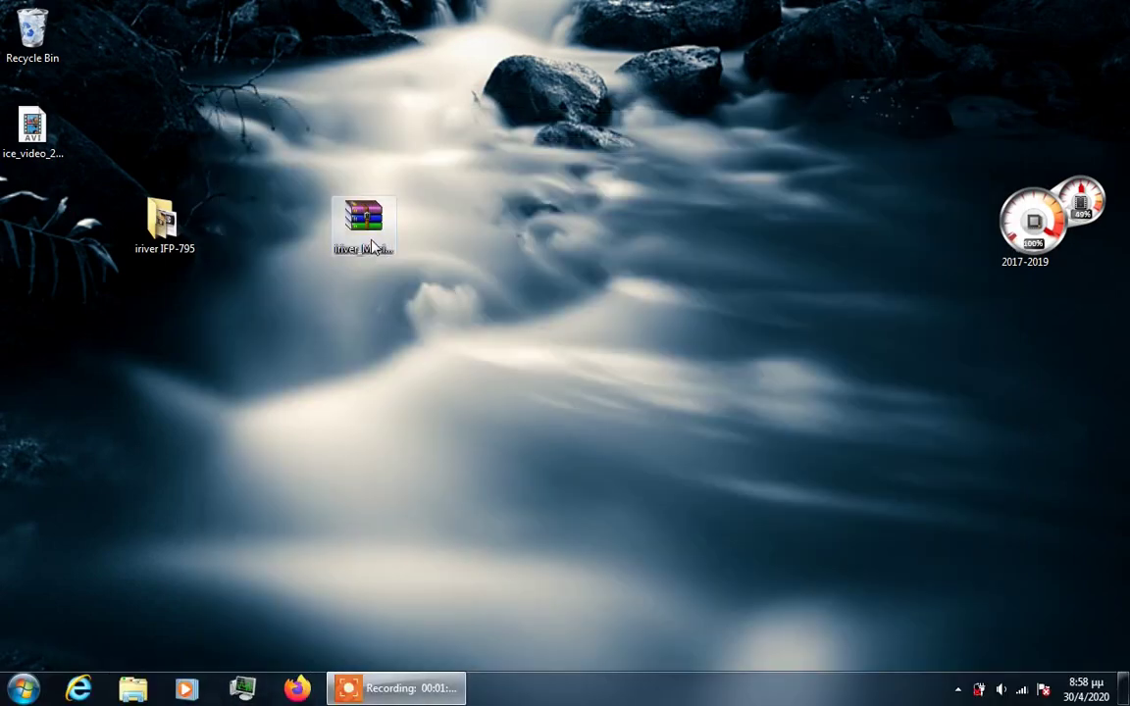
Extract iriver_Music_Manager_V321_sp.zip with WinRAR into its own folder and place that folder beside the archive on the desktop
left_click(370, 235)
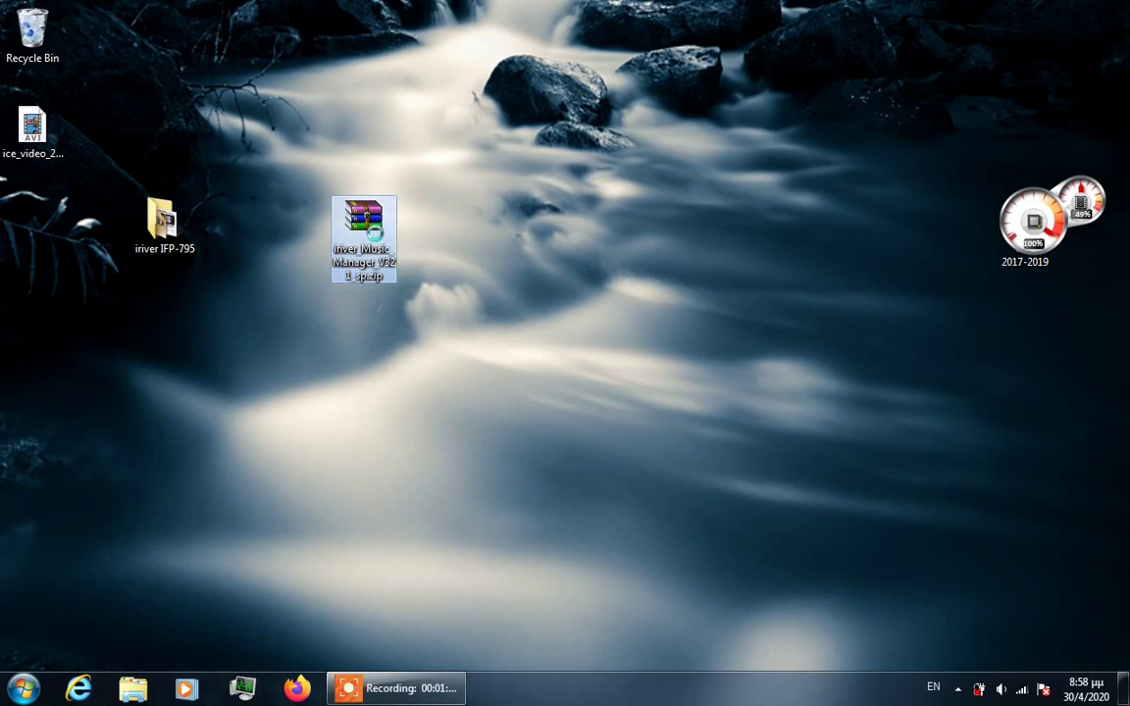
right_click(377, 236)
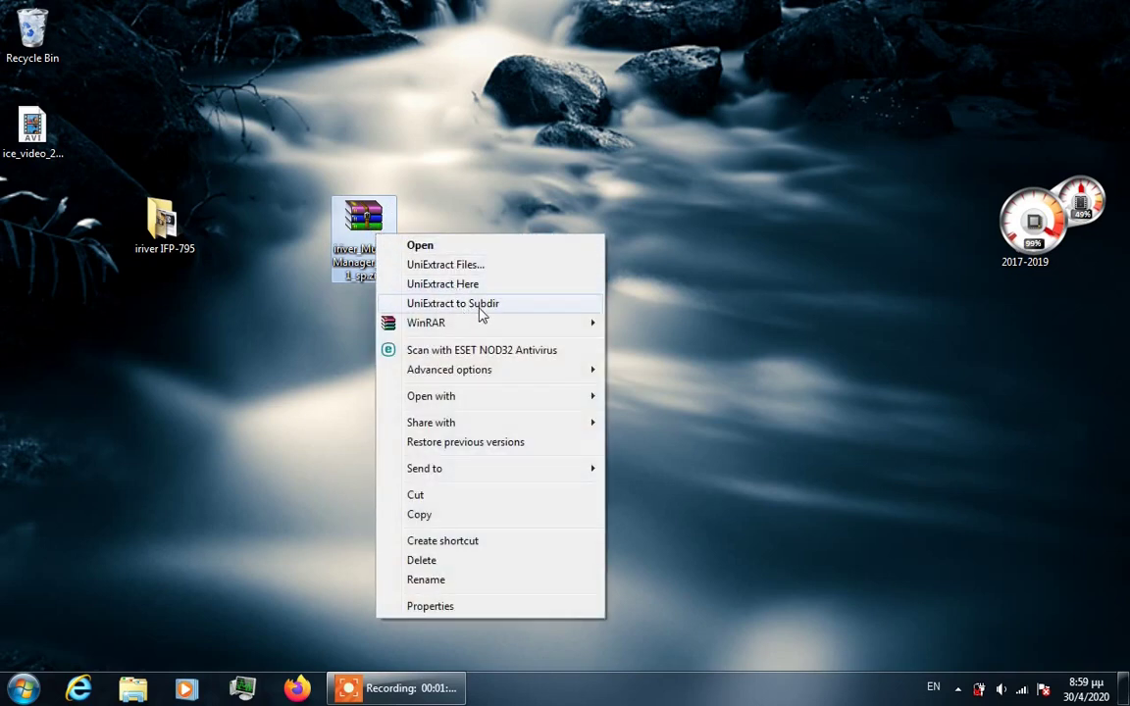
mouse_move(487, 327)
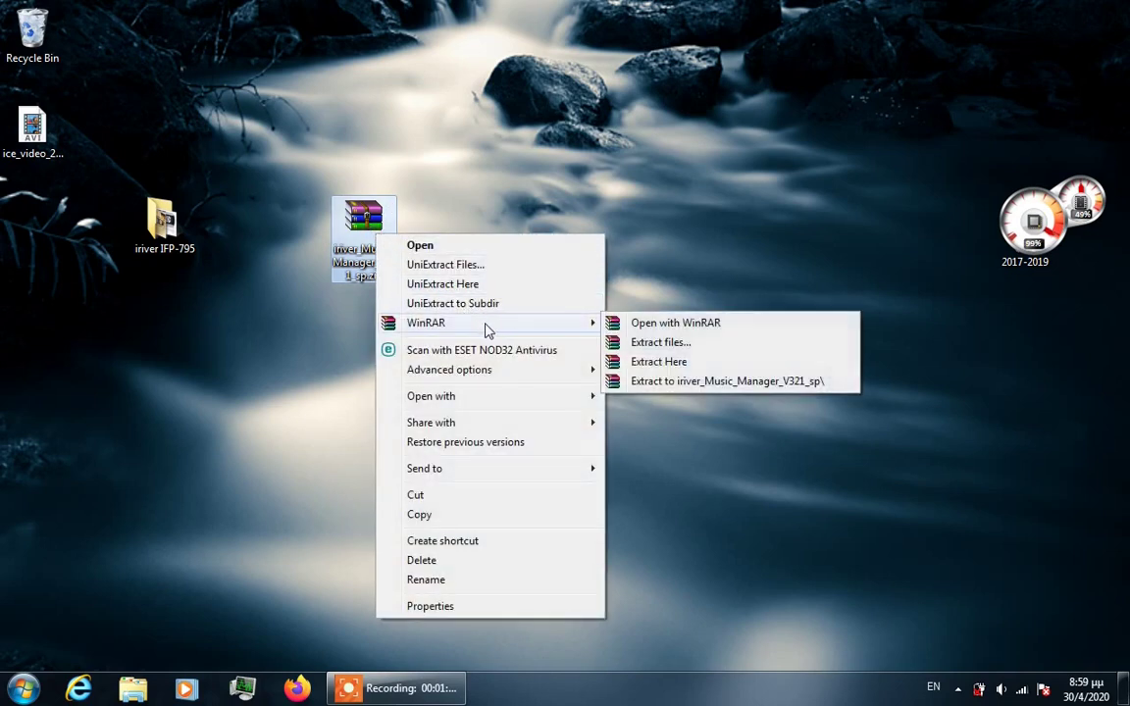
left_click(648, 382)
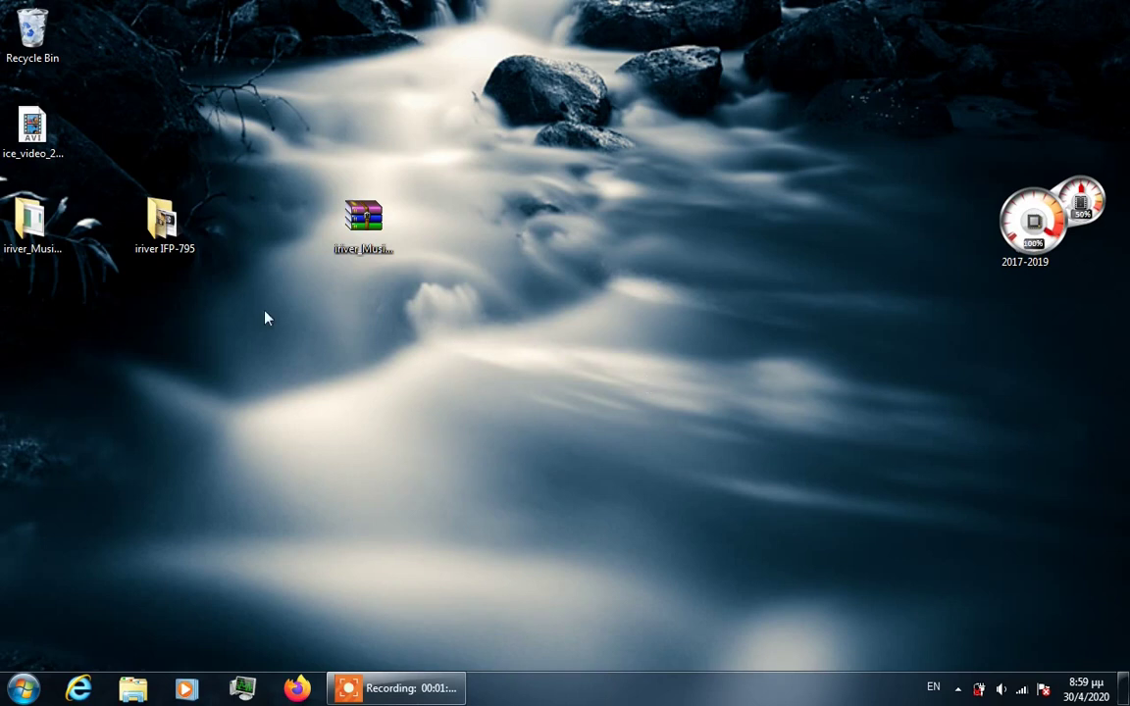
left_click_drag(30, 218, 484, 233)
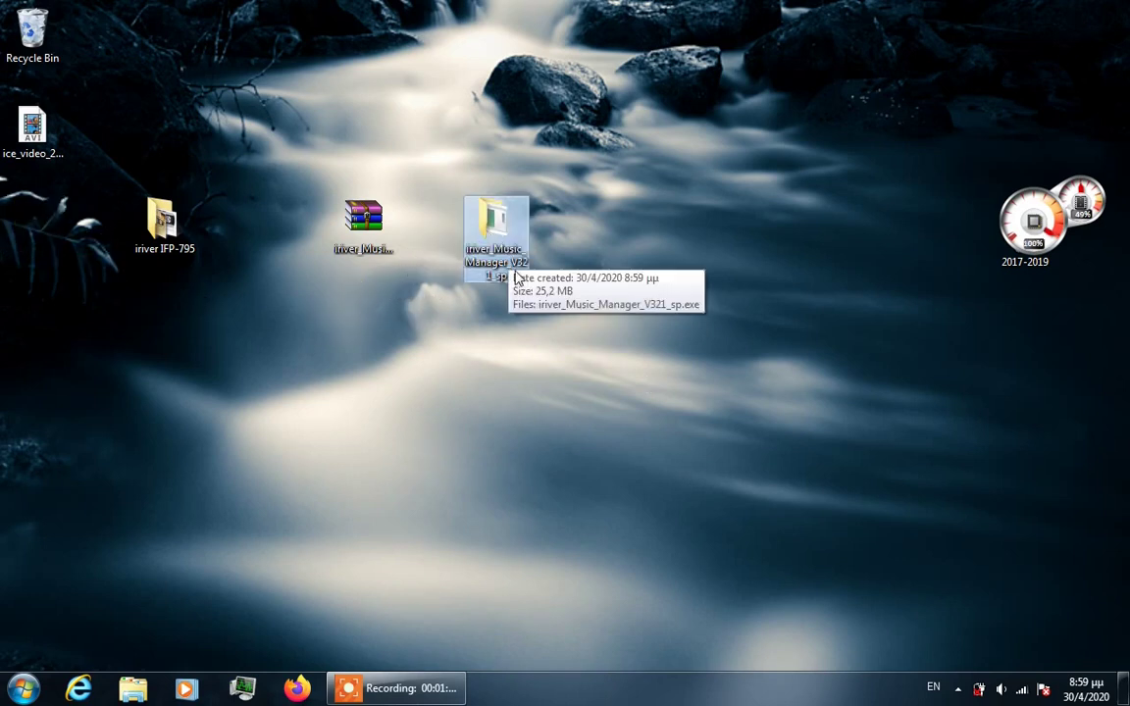
Run iriver_Music_Manager_V321_sp.exe from the extracted folder and accept the preselected setup language
double_click(503, 252)
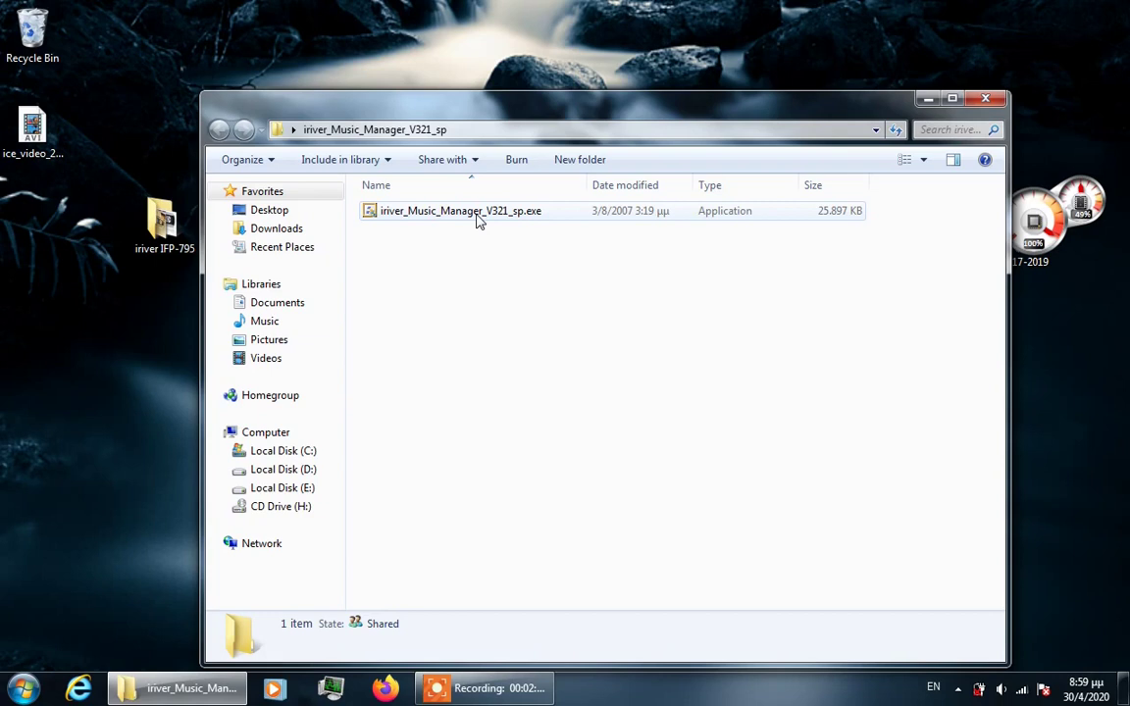
double_click(478, 216)
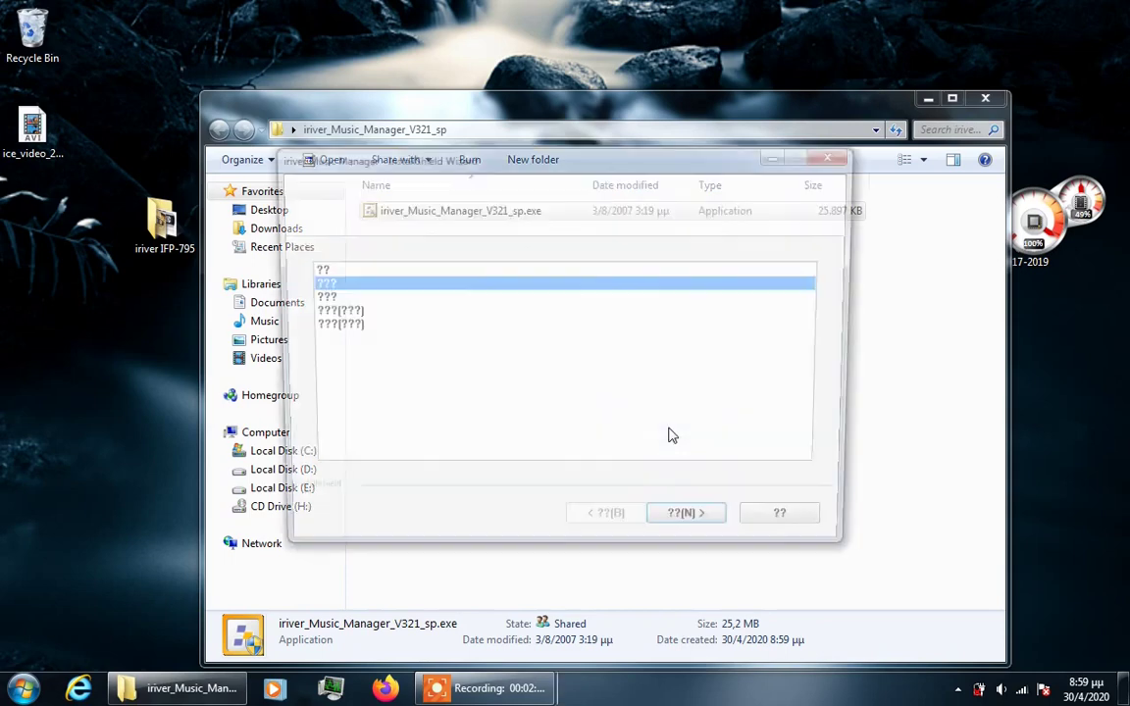
left_click(694, 529)
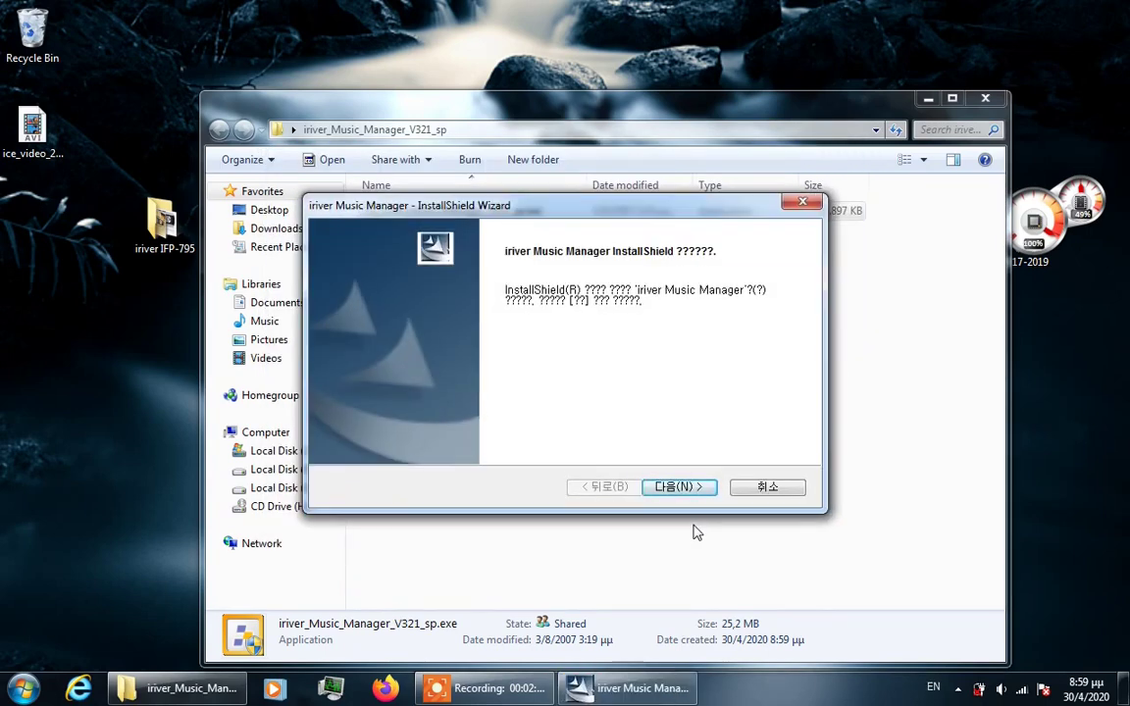
Install iriver Music Manager in the default program folder, finish the wizard and close the installer's folder
left_click(686, 487)
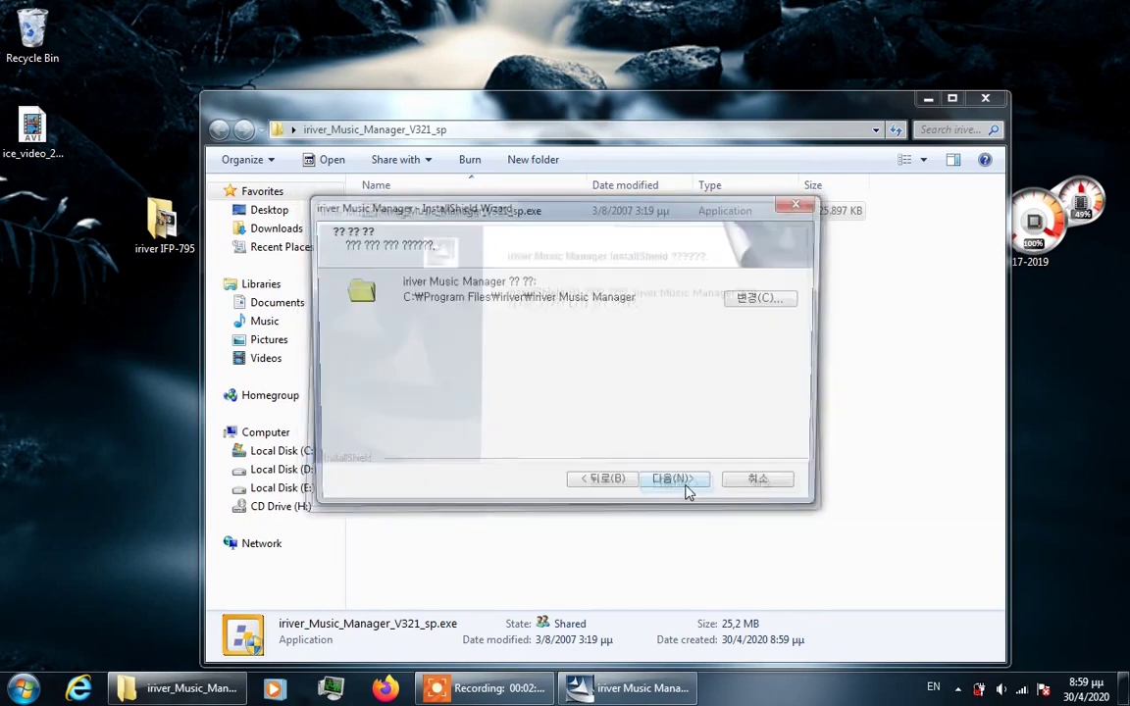
left_click(686, 487)
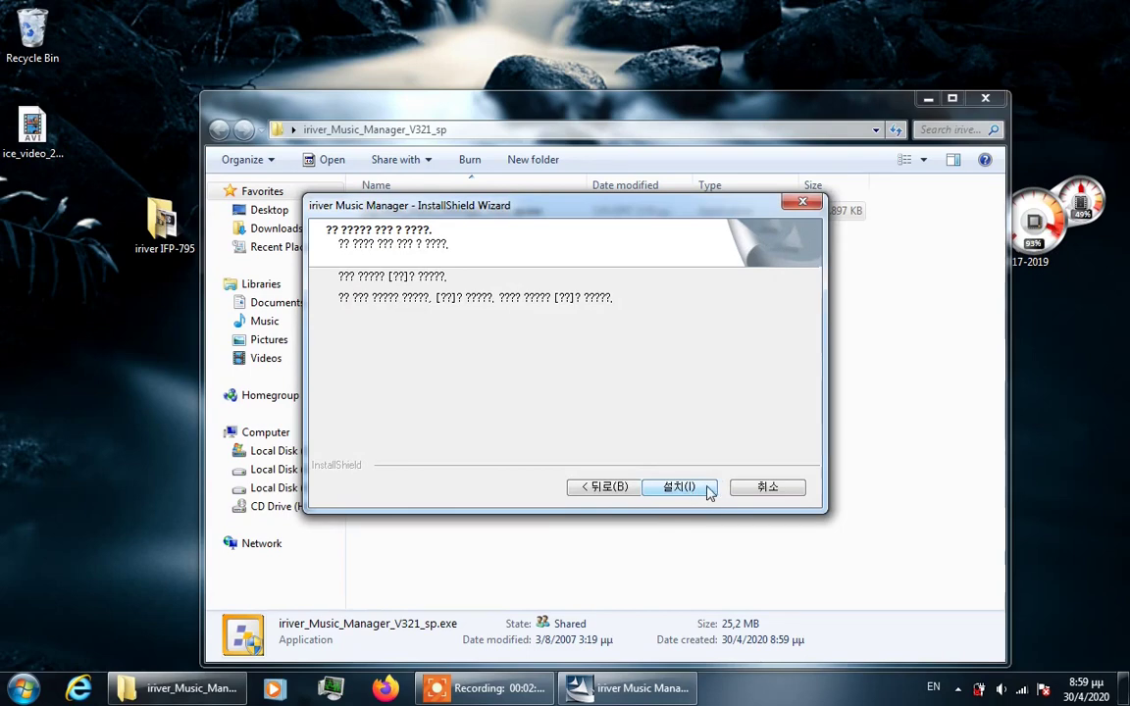
left_click(707, 488)
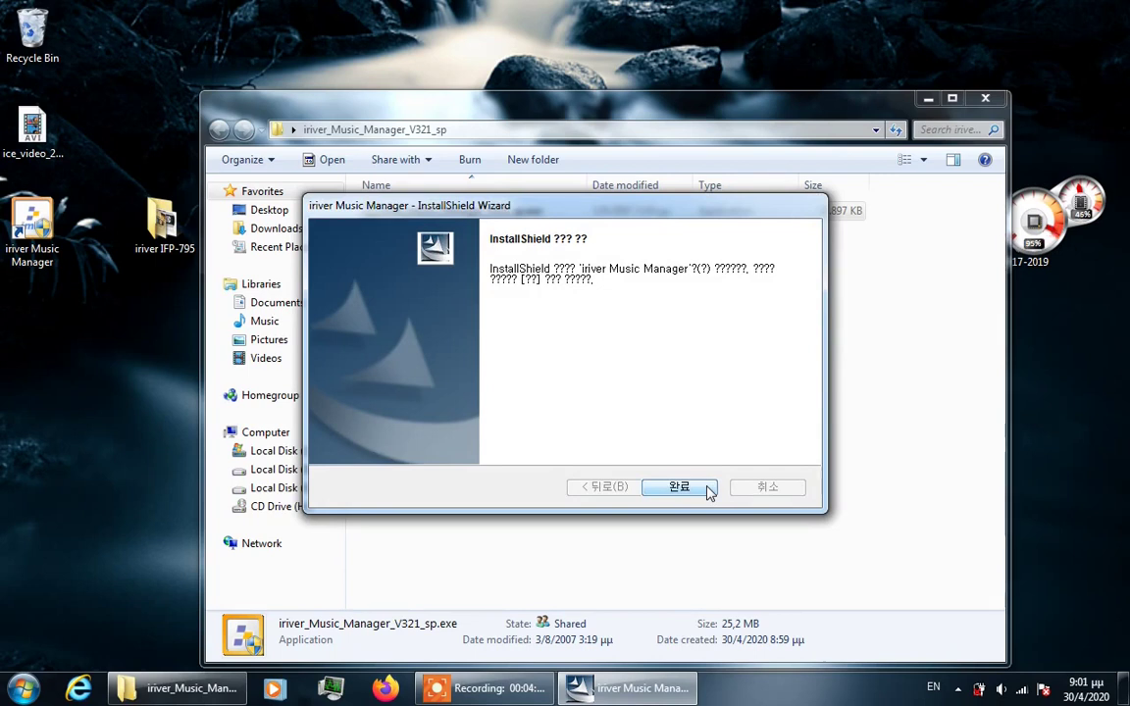
left_click(709, 492)
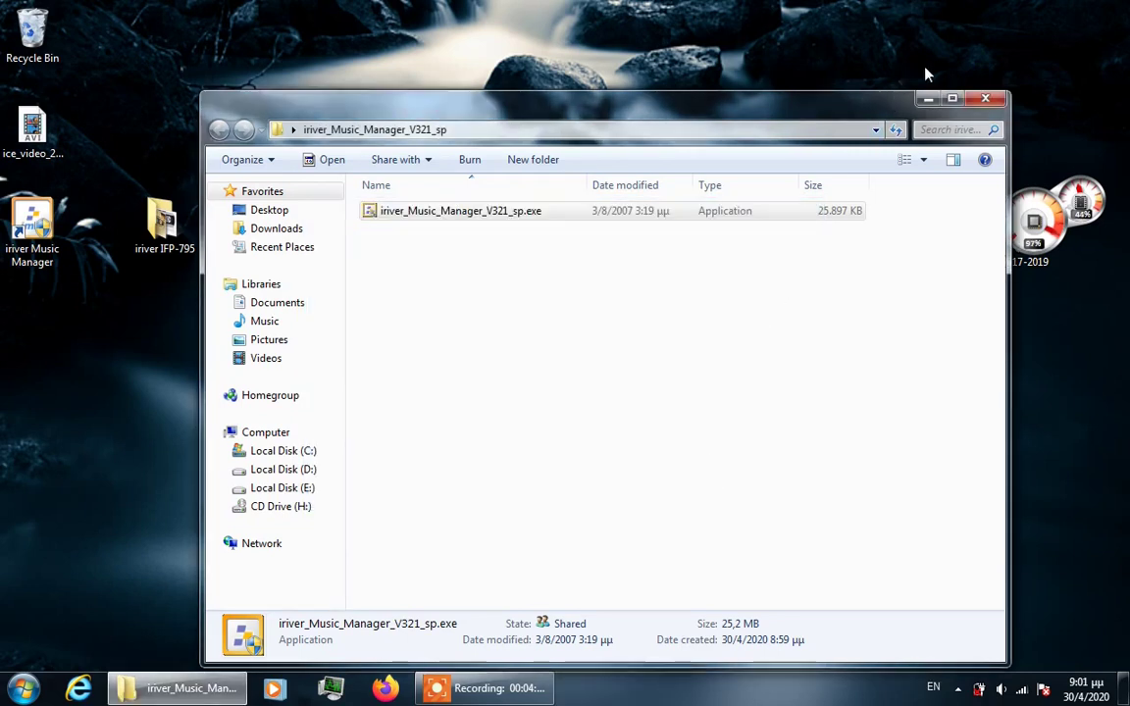
left_click(985, 98)
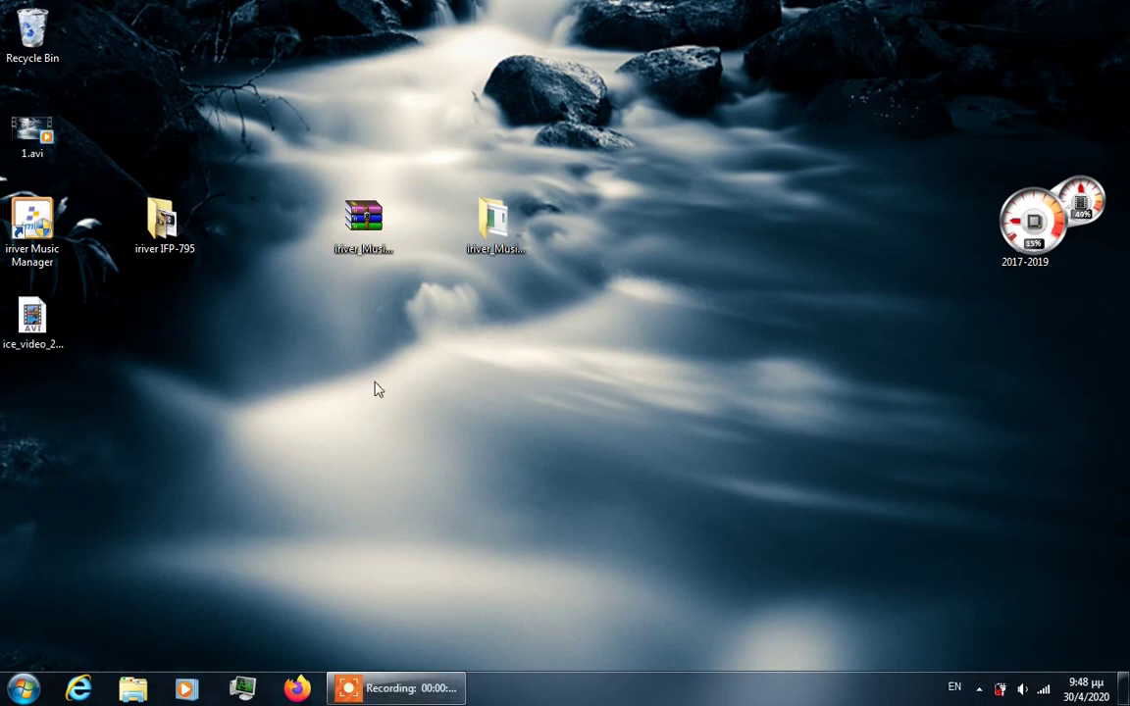
Launch iriver Music Manager from the desktop and check the hidden notification icons before connecting the player
double_click(56, 232)
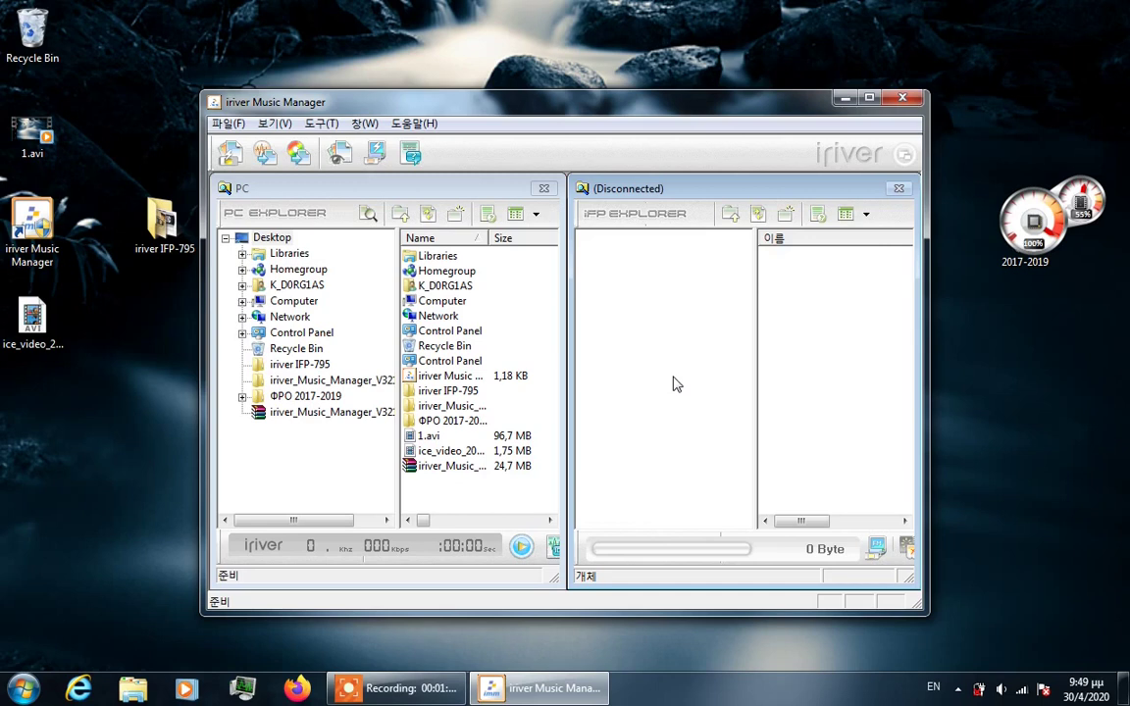
left_click(958, 689)
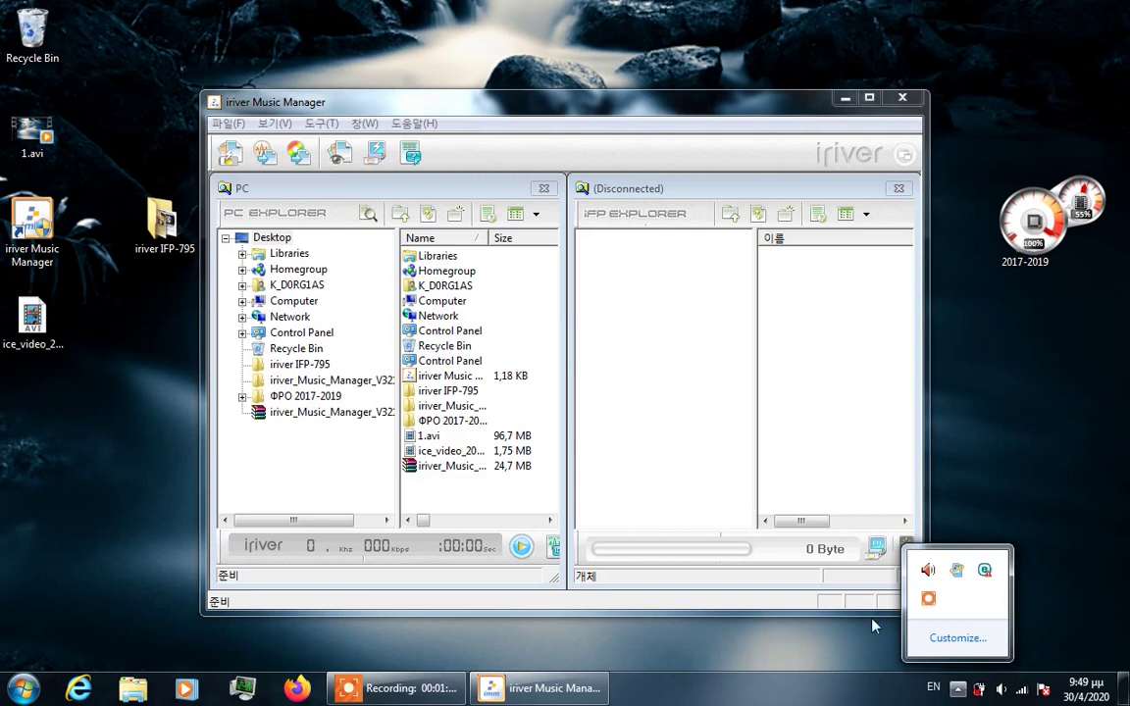
left_click(926, 601)
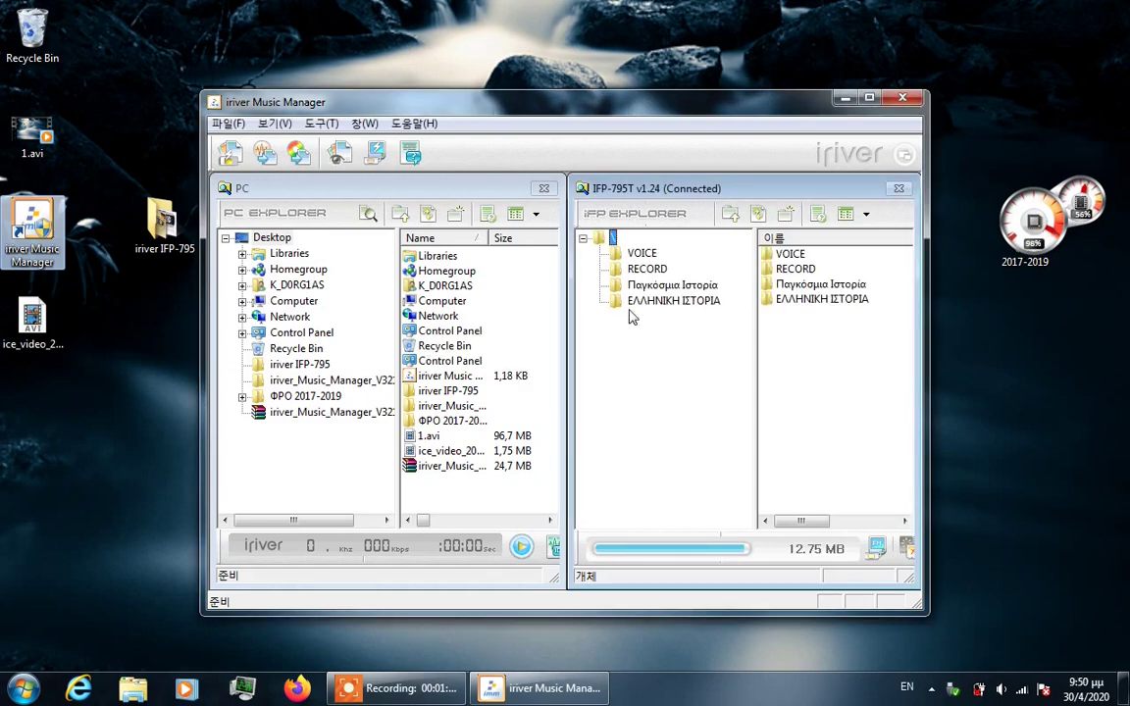
Browse the PC tree to the usb folder on Local Disk (E:)
left_click(242, 284)
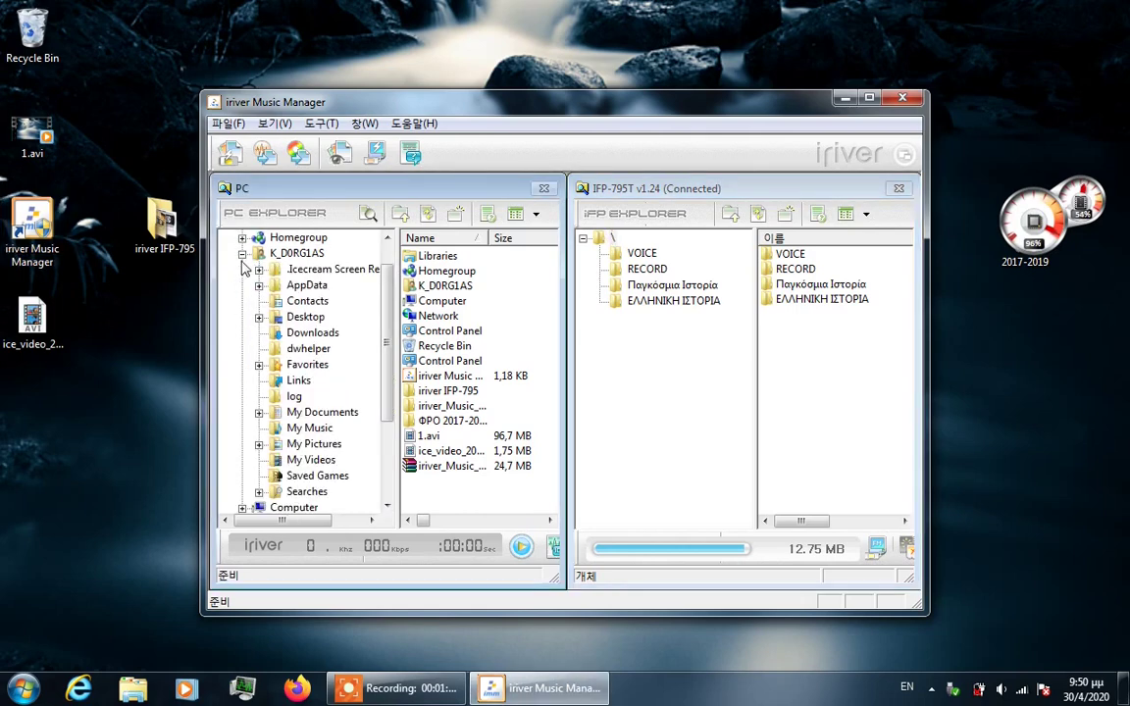
left_click(242, 253)
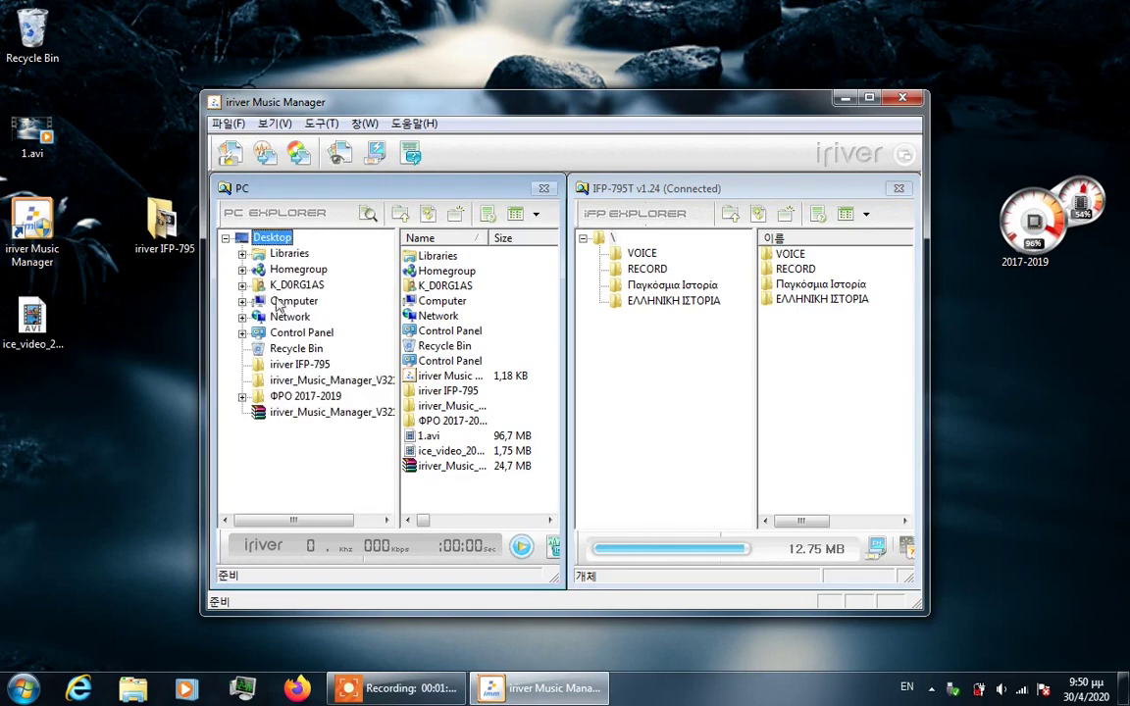
left_click(242, 301)
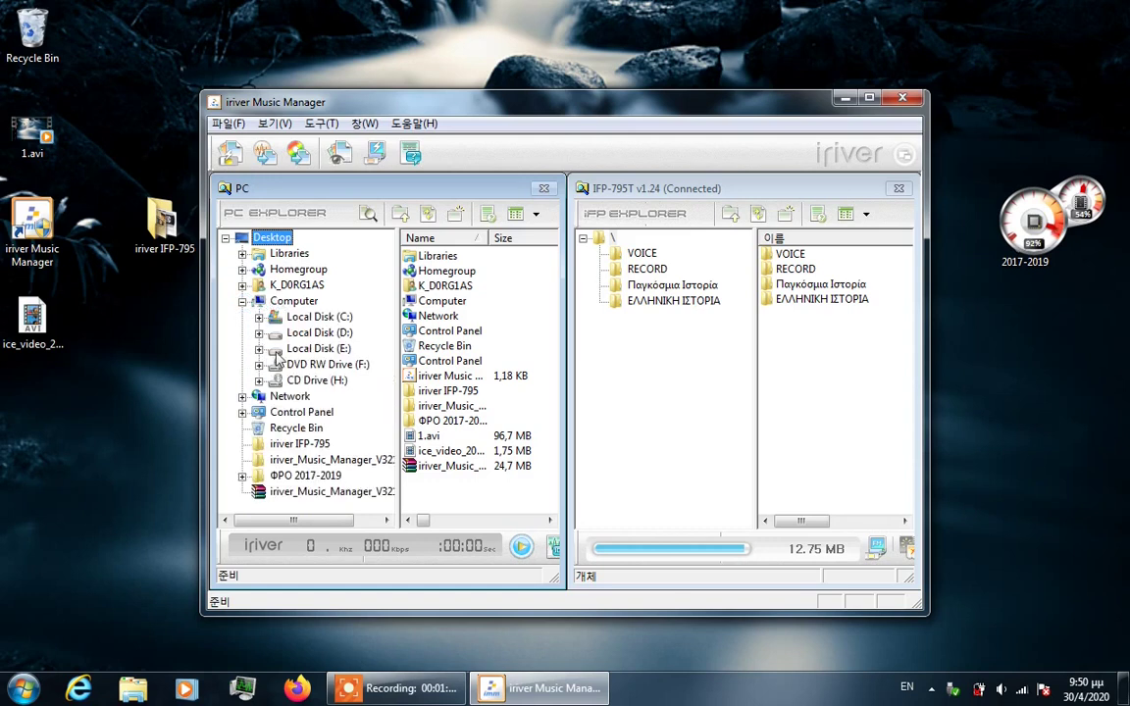
left_click(316, 349)
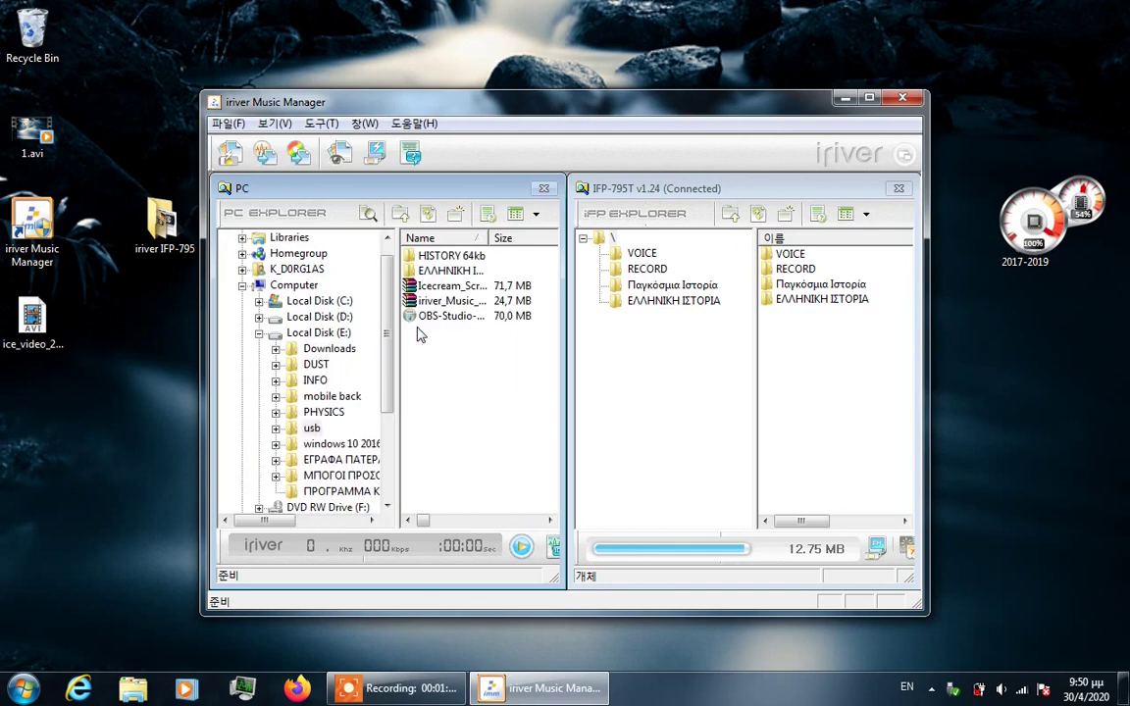
Open the HISTORY 64kb folder and try to transfer its 28,2 MB Παγκόσμια Ιστορία MP3 to the player's root
double_click(441, 256)
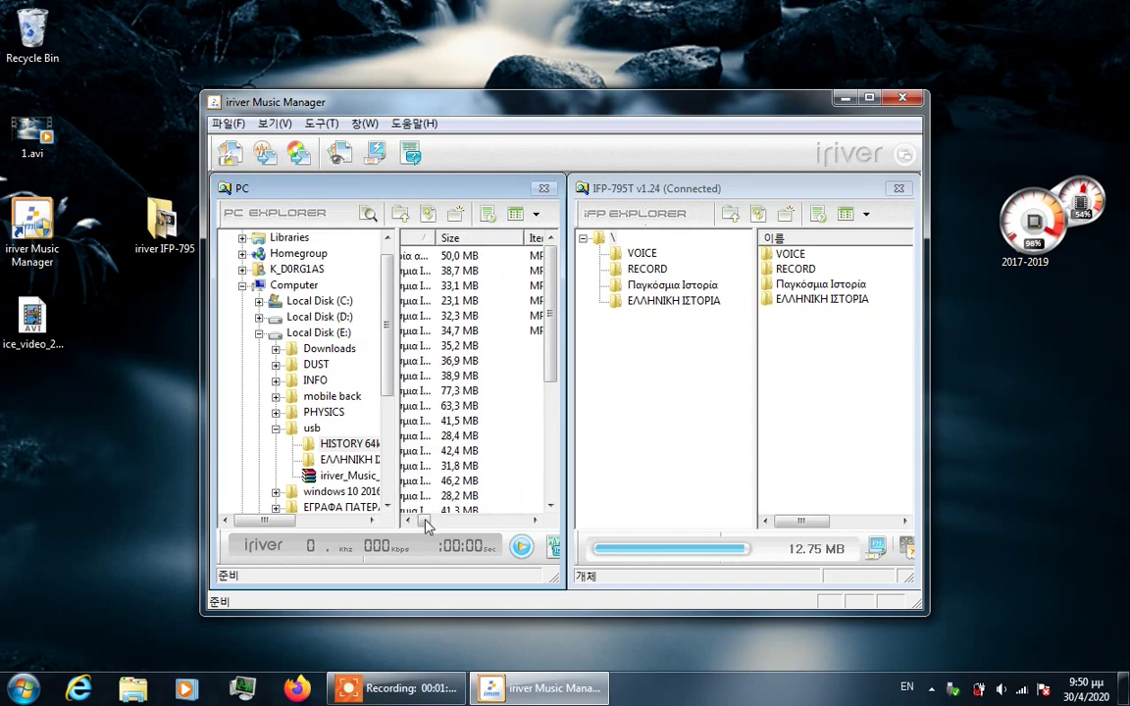
left_click(421, 520)
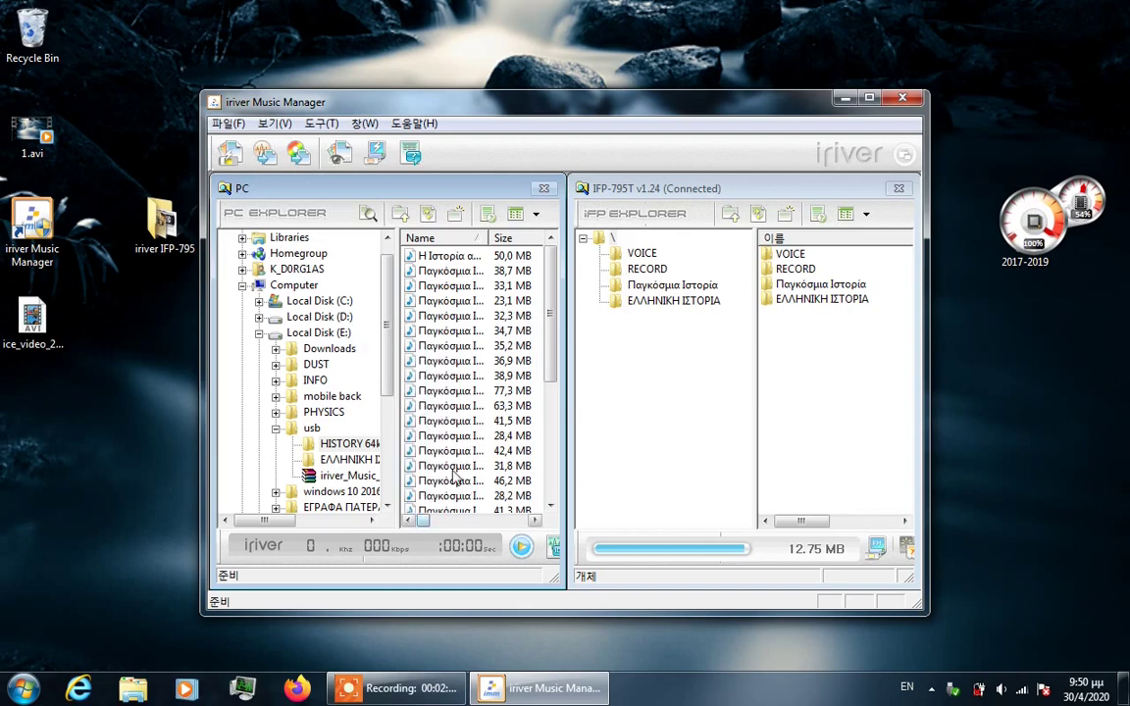
left_click_drag(446, 498, 802, 407)
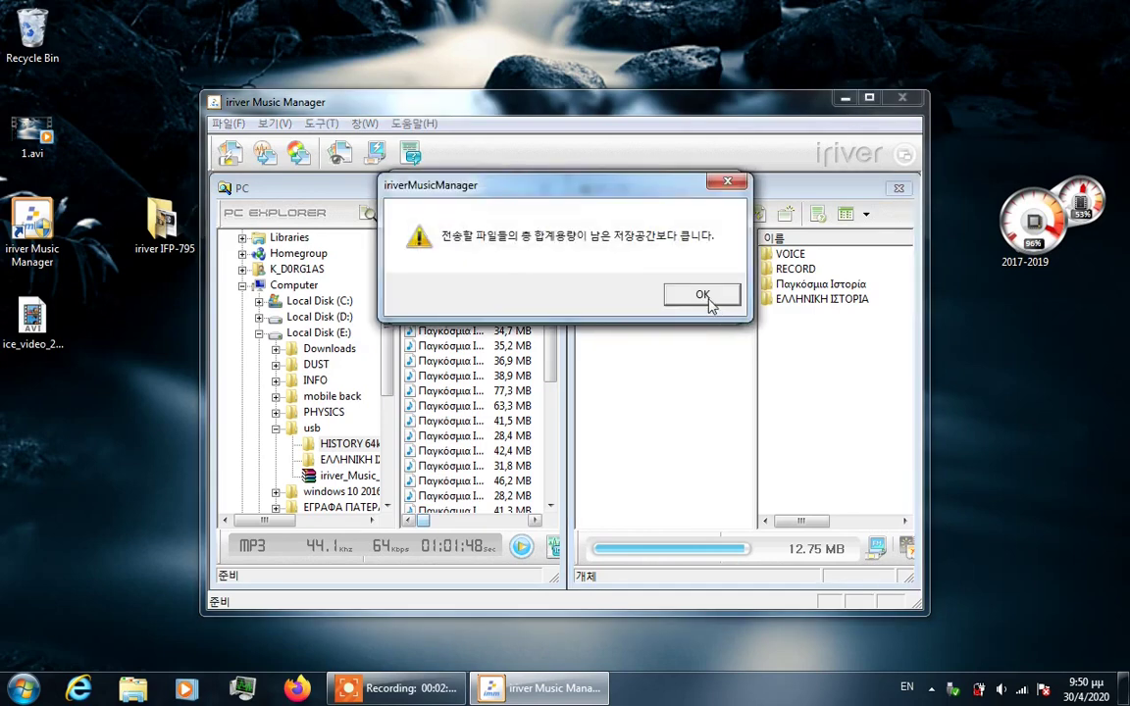
left_click(702, 295)
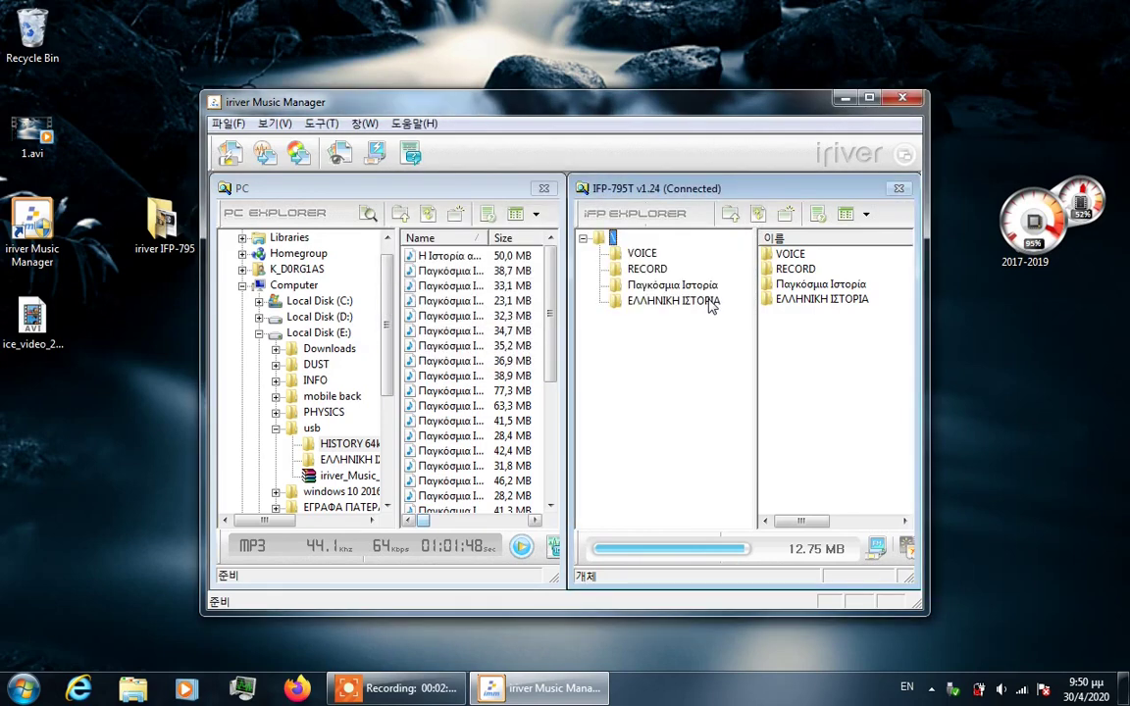
Delete TUNER000.REC from the RECORD folder on the player and confirm the deletion
left_click(646, 269)
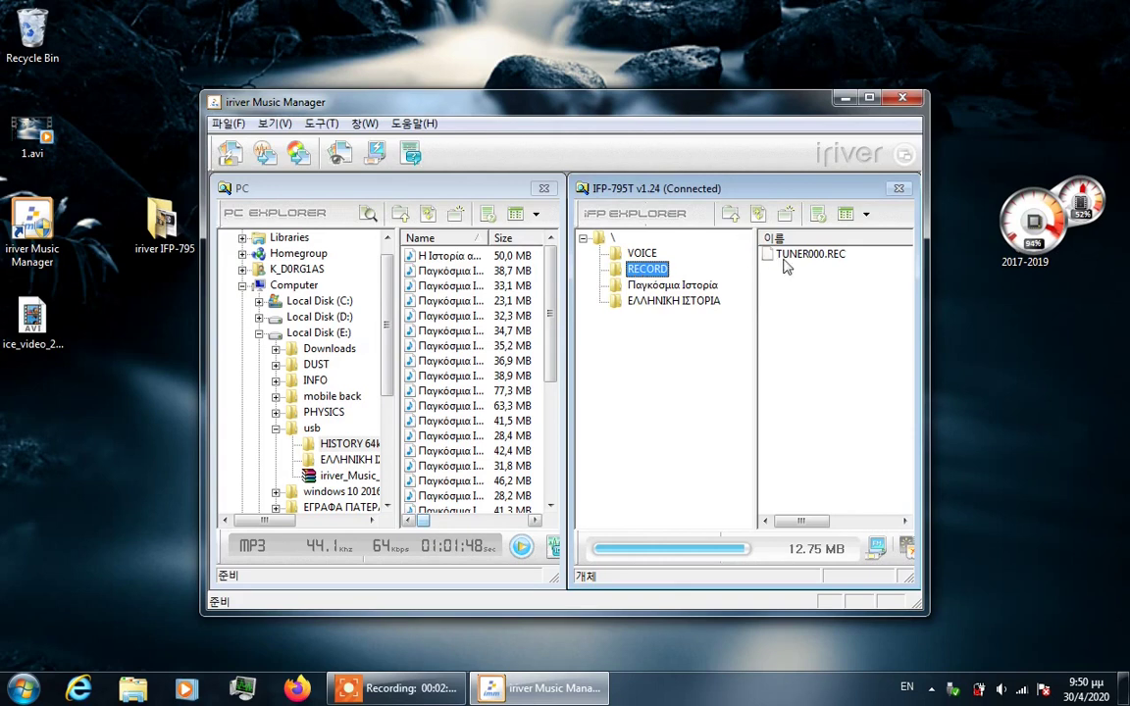
left_click(785, 259)
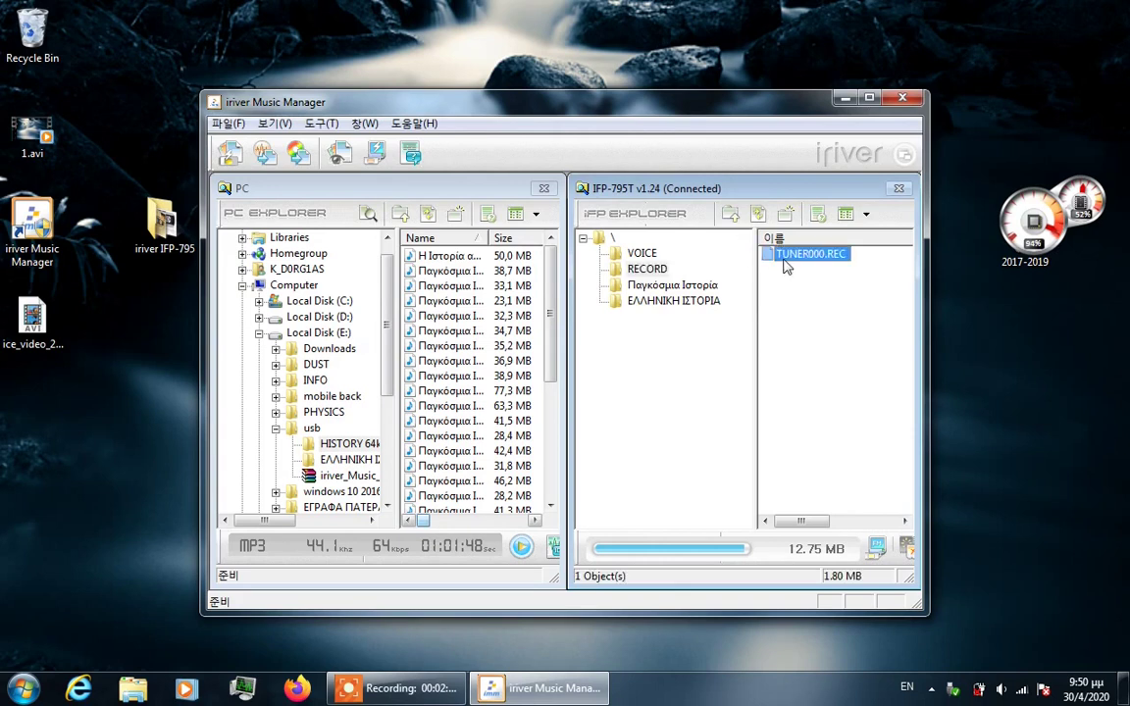
right_click(785, 262)
key("Escape")
key("Delete")
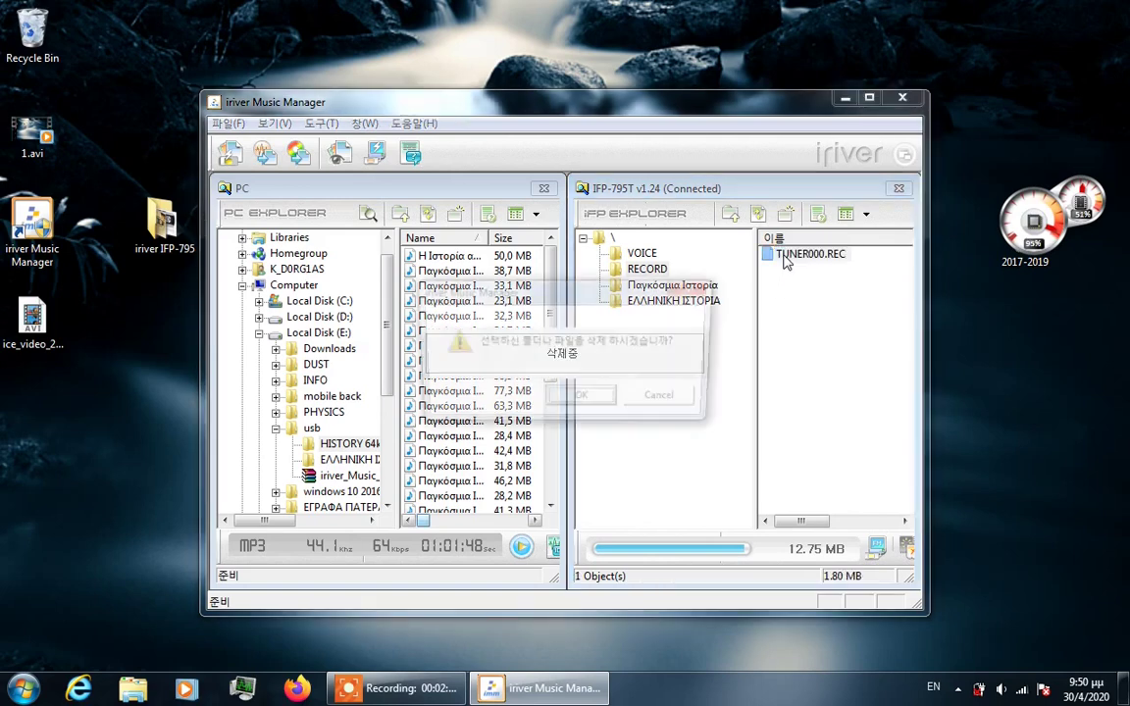
left_click(584, 406)
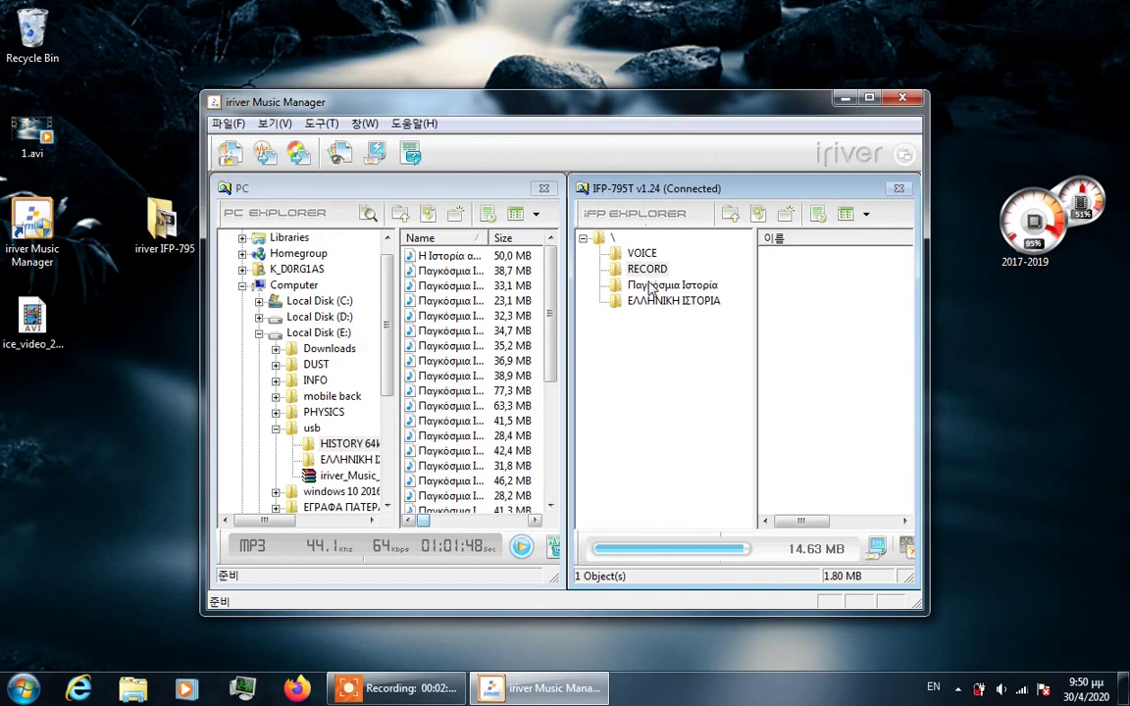
Try to transfer the 28,2 MB Παγκόσμια Ιστορία MP3 from the PC to the player's RECORD folder
left_click(456, 497)
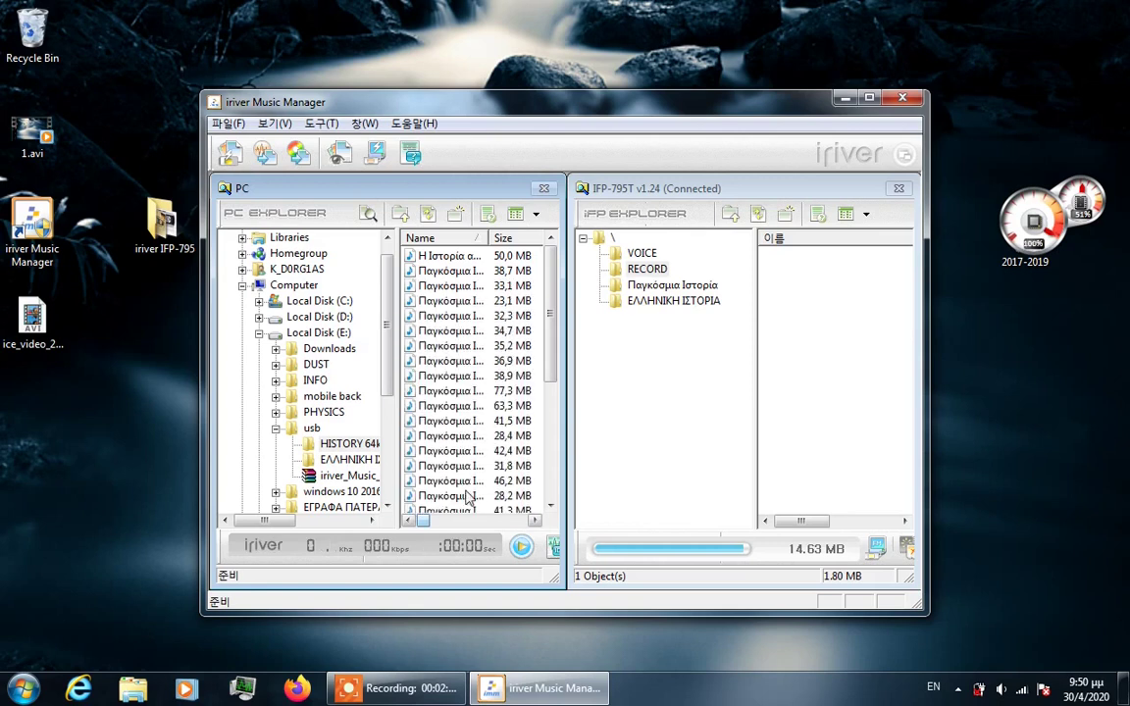
left_click_drag(453, 495, 821, 416)
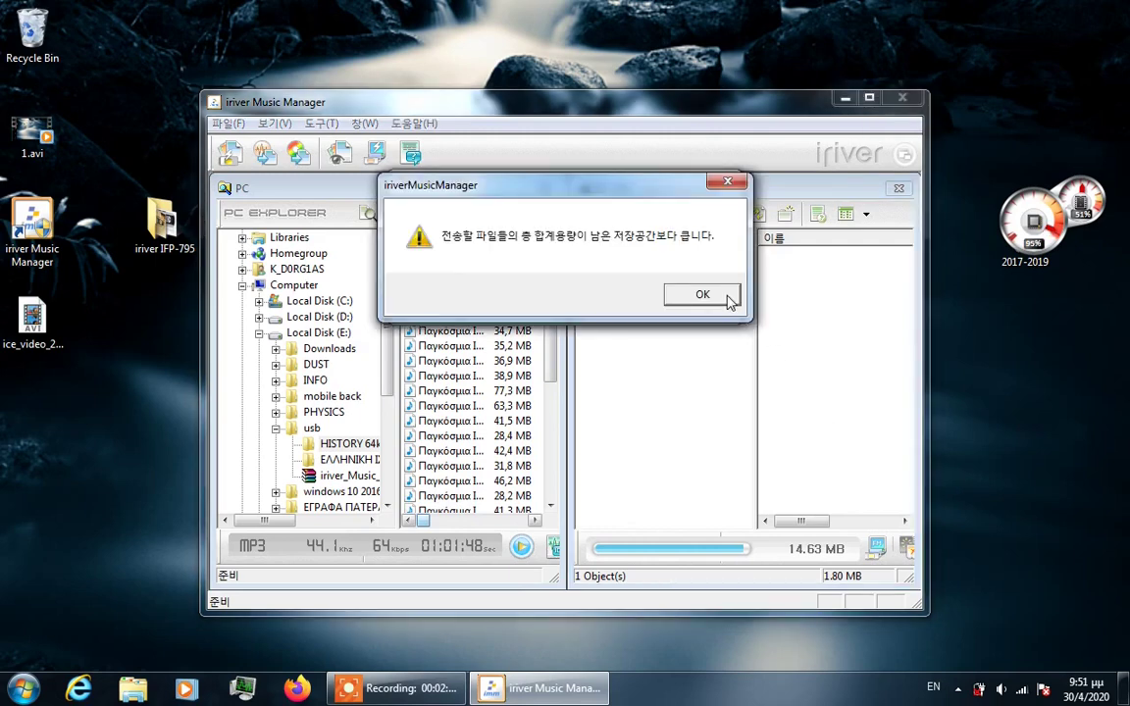
left_click(720, 295)
Delete the last Παγκόσμια Ιστορία Η_ Διάλεξη file from the player's Παγκόσμια Ιστορία folder, widening the file list to read its name
left_click(616, 304)
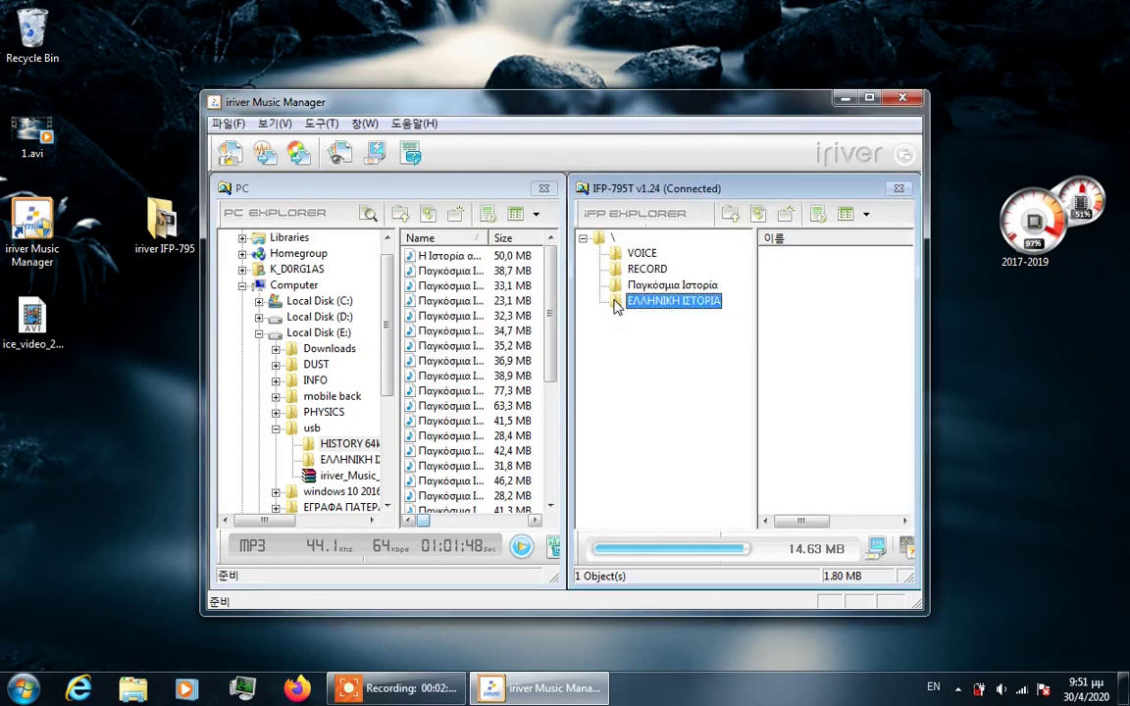
left_click(672, 284)
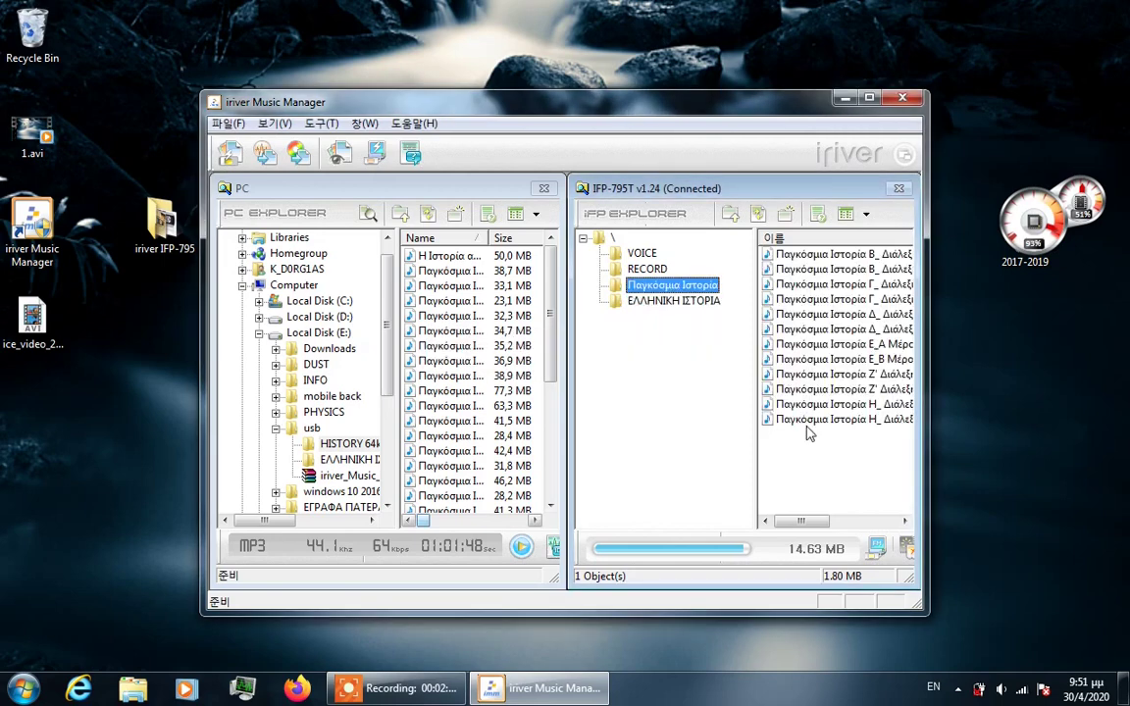
left_click(823, 420)
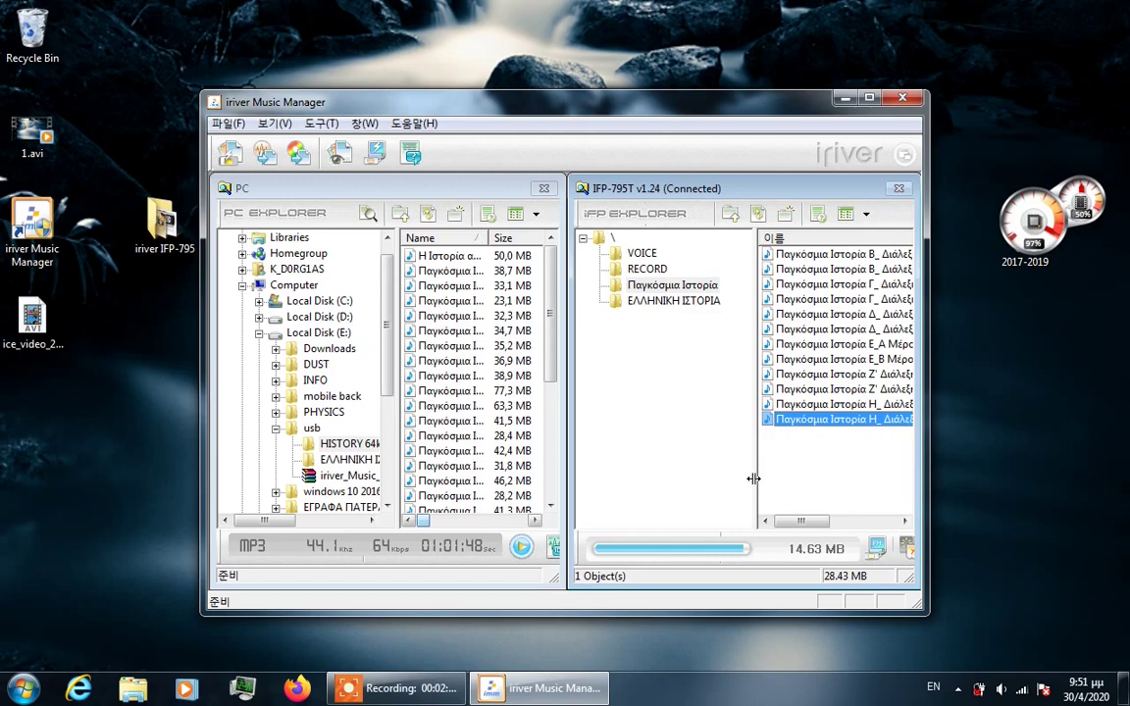
left_click_drag(753, 478, 702, 446)
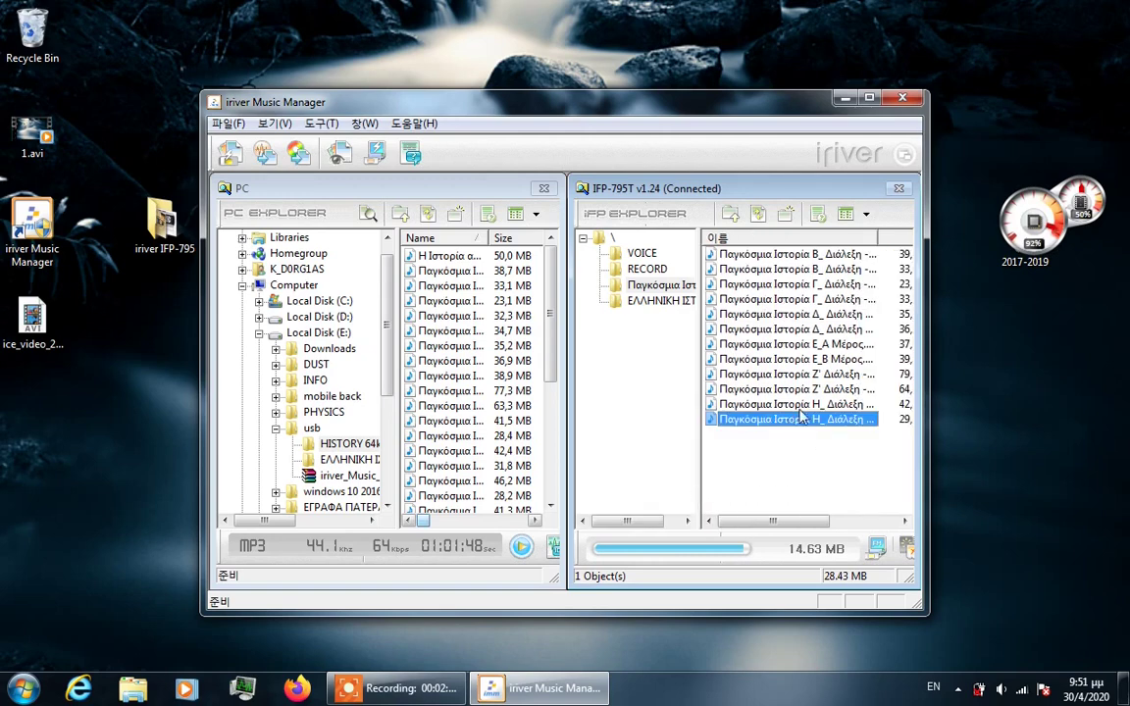
key("Delete")
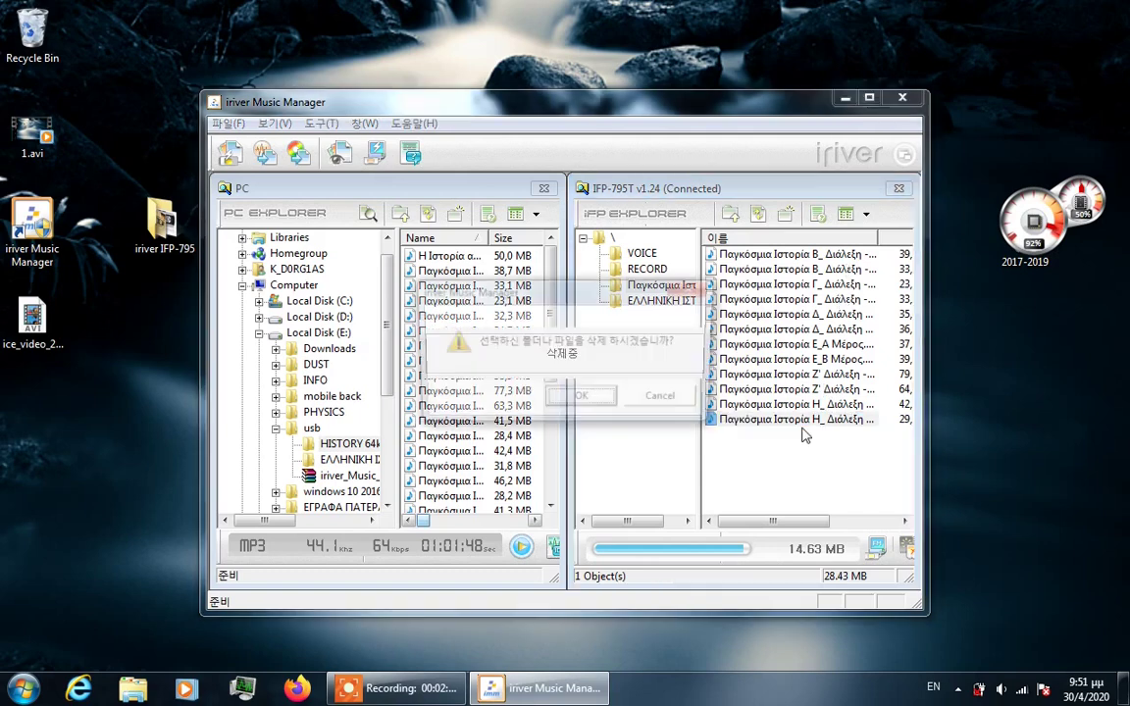
key("Return")
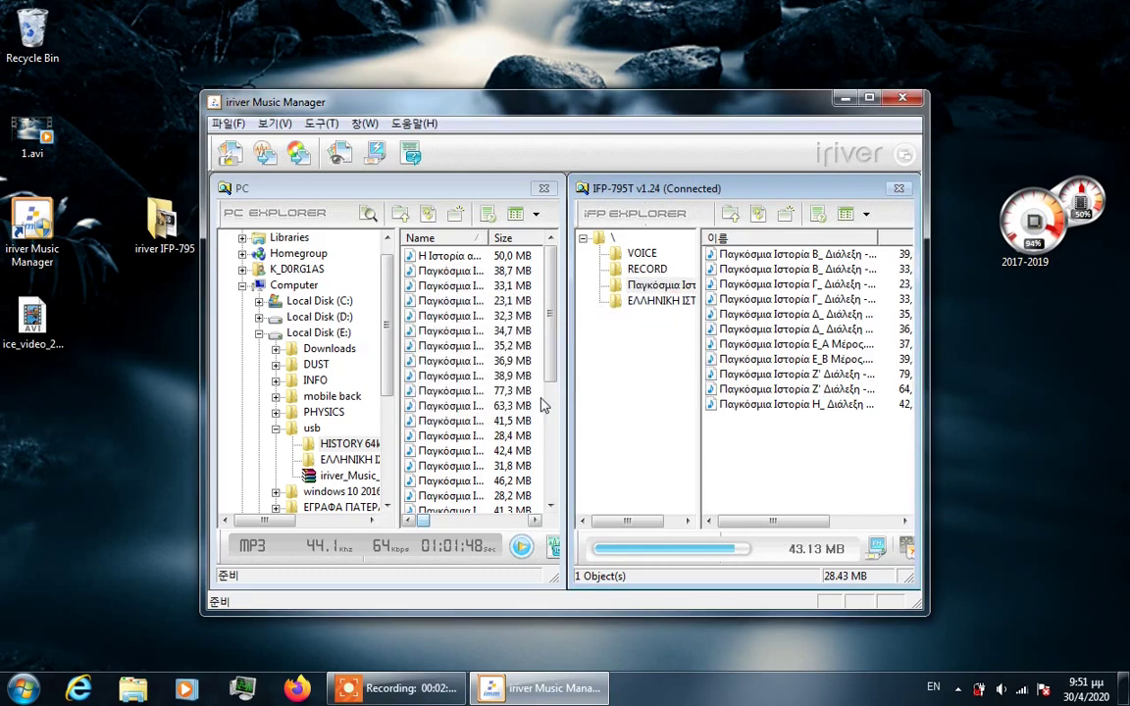
Transfer the 28,4 MB Παγκόσμια Ιστορία Η_ file from the widened PC list to the player's Παγκόσμια Ιστορία folder and close the program
left_click_drag(560, 423, 618, 408)
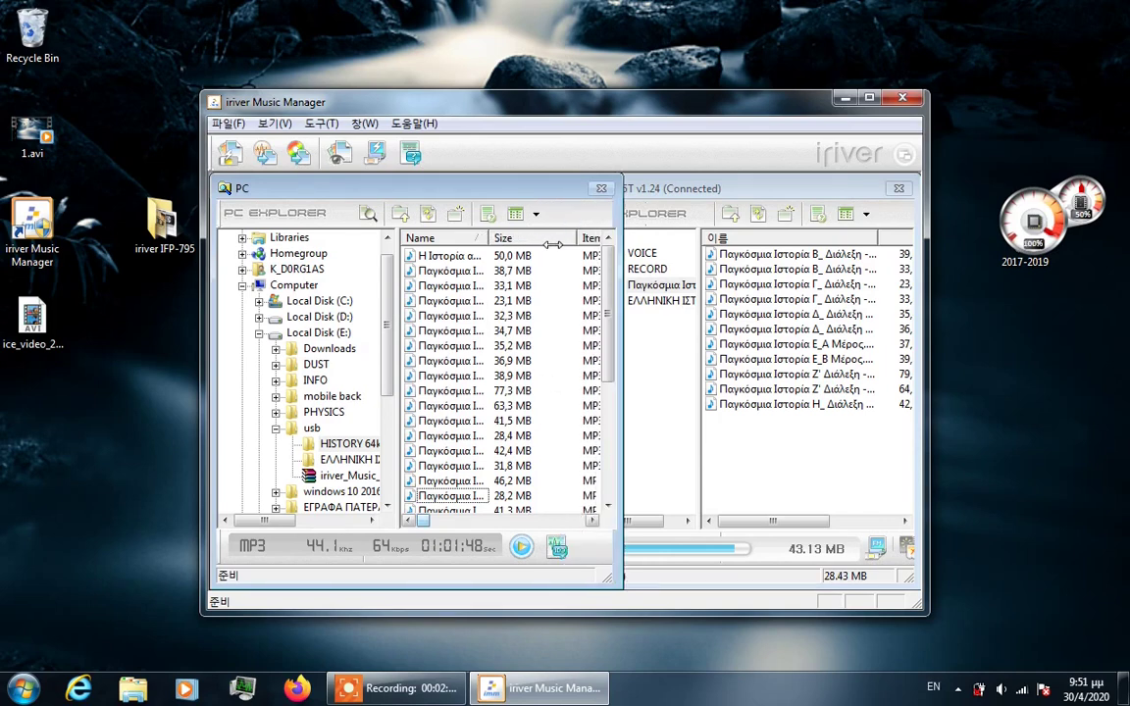
left_click_drag(555, 246, 550, 244)
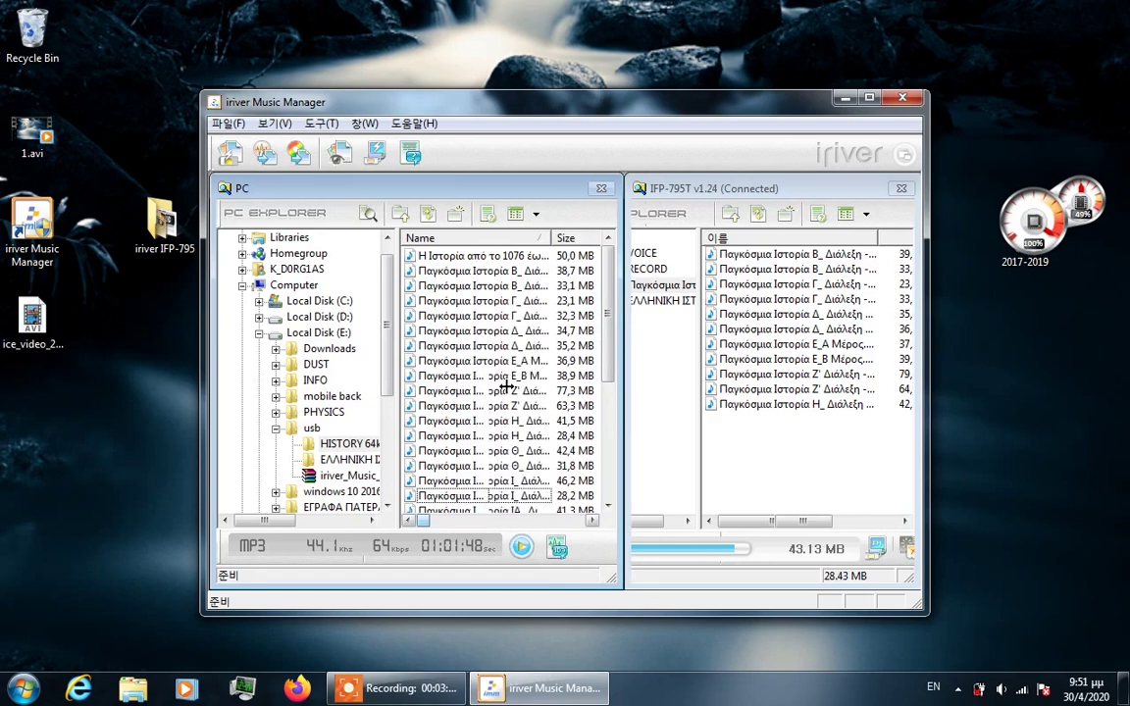
left_click(475, 438)
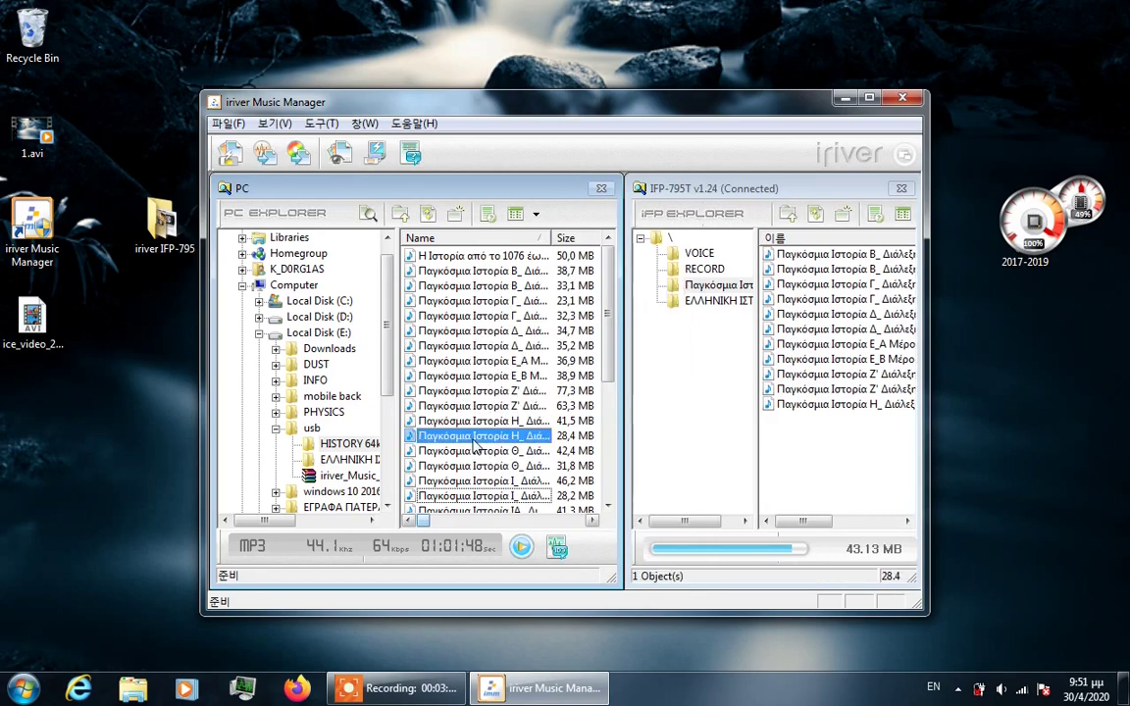
left_click_drag(474, 445, 810, 449)
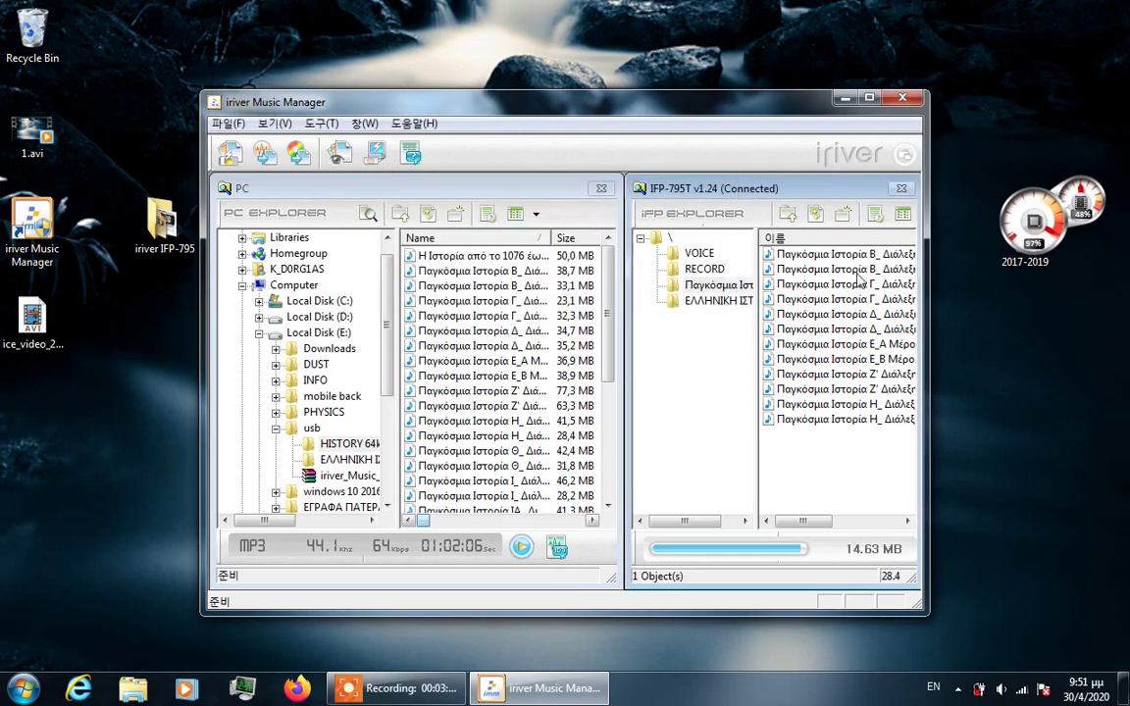
left_click(903, 98)
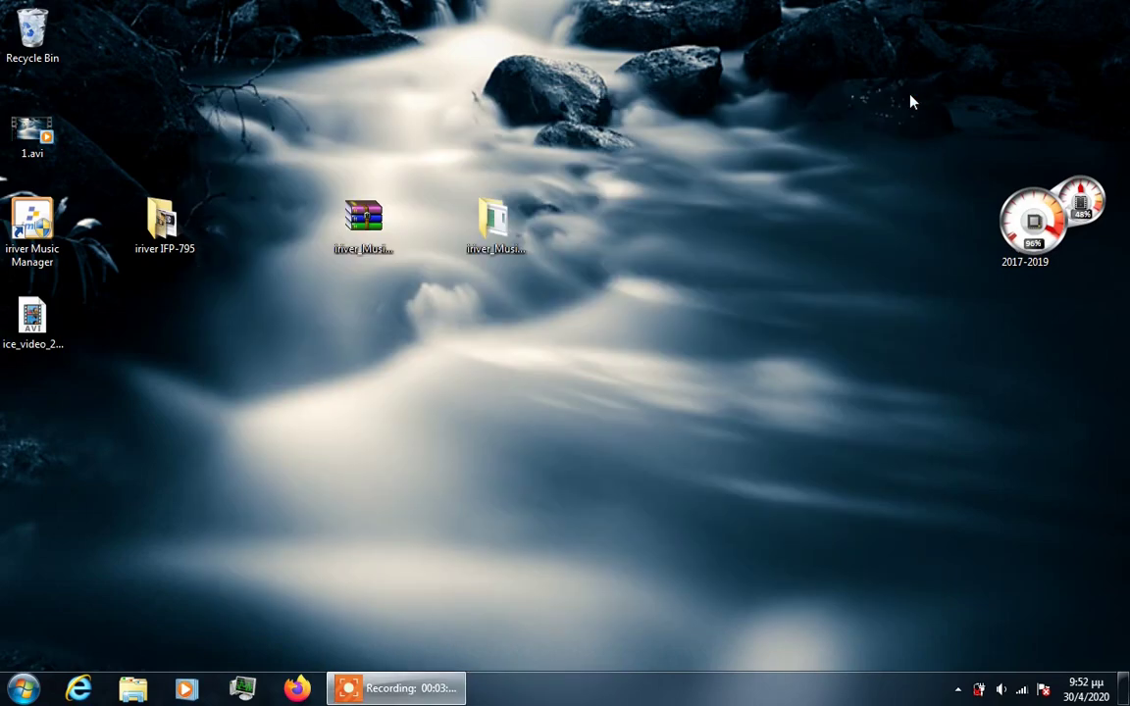